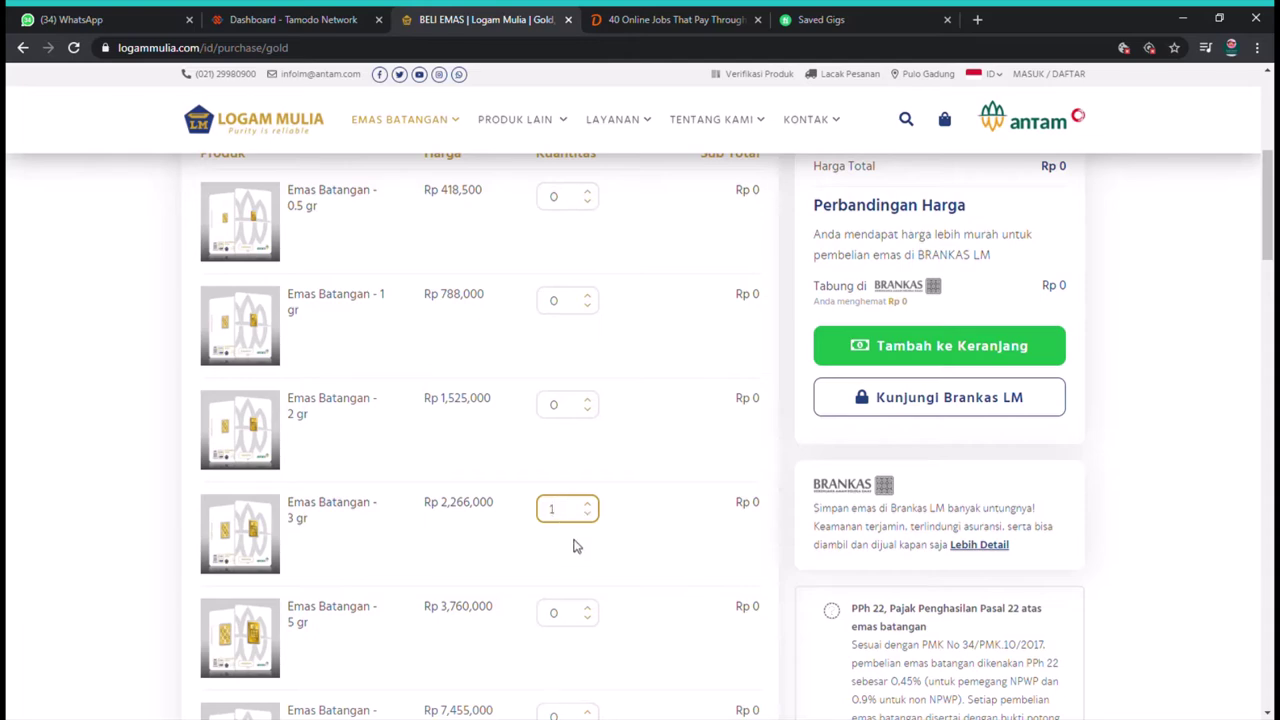
- Start adding gold to the cart, log in with the prefilled account after completing the reCAPTCHA, and dismiss the welcome message
left_click(914, 348)
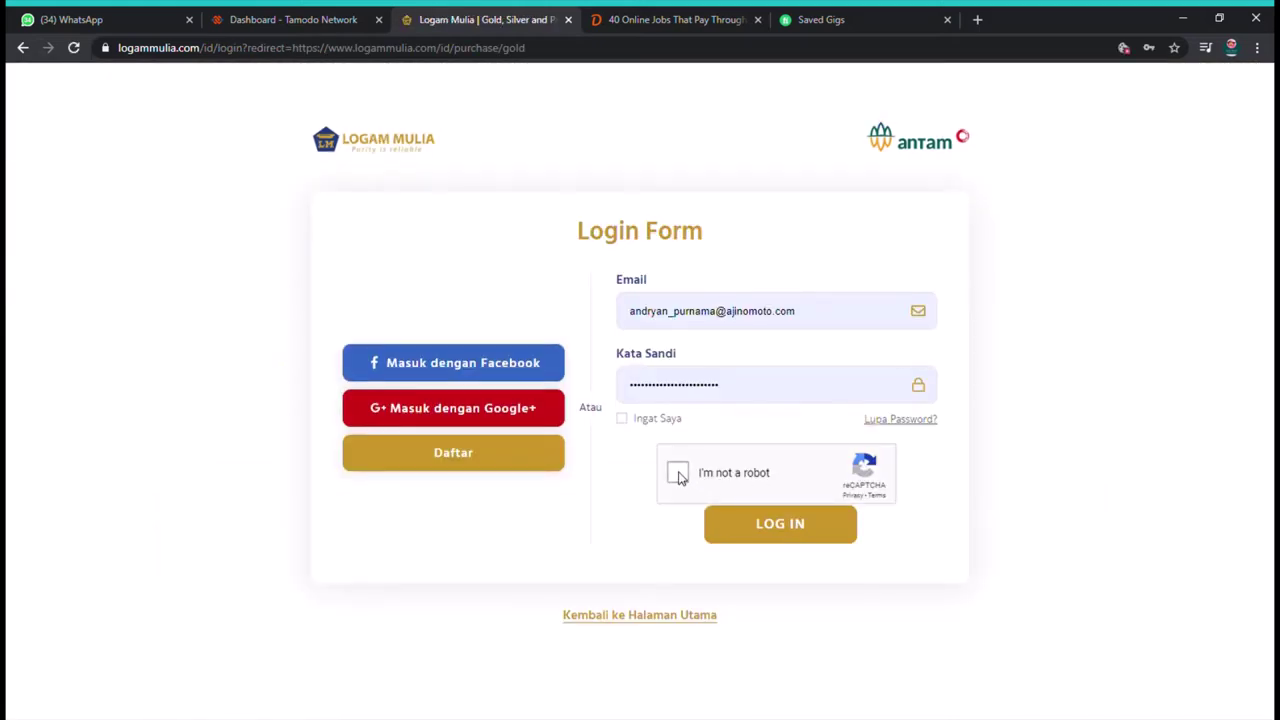
left_click(678, 474)
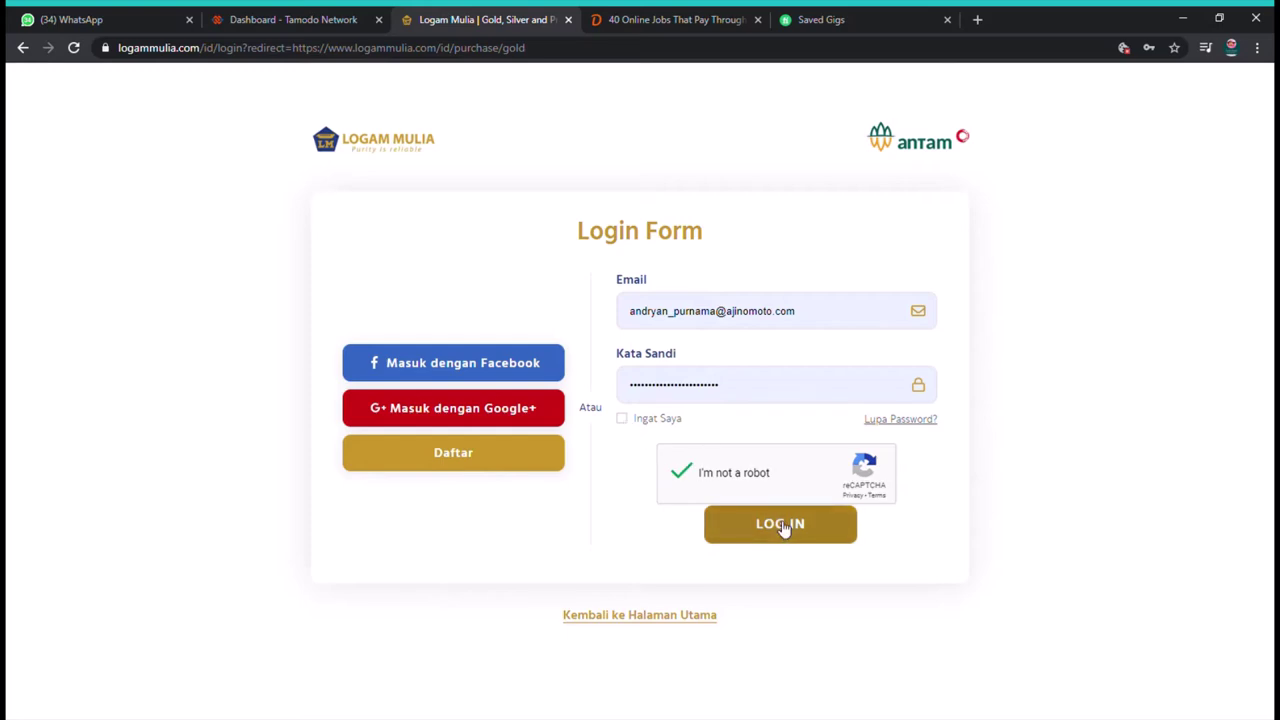
left_click(784, 529)
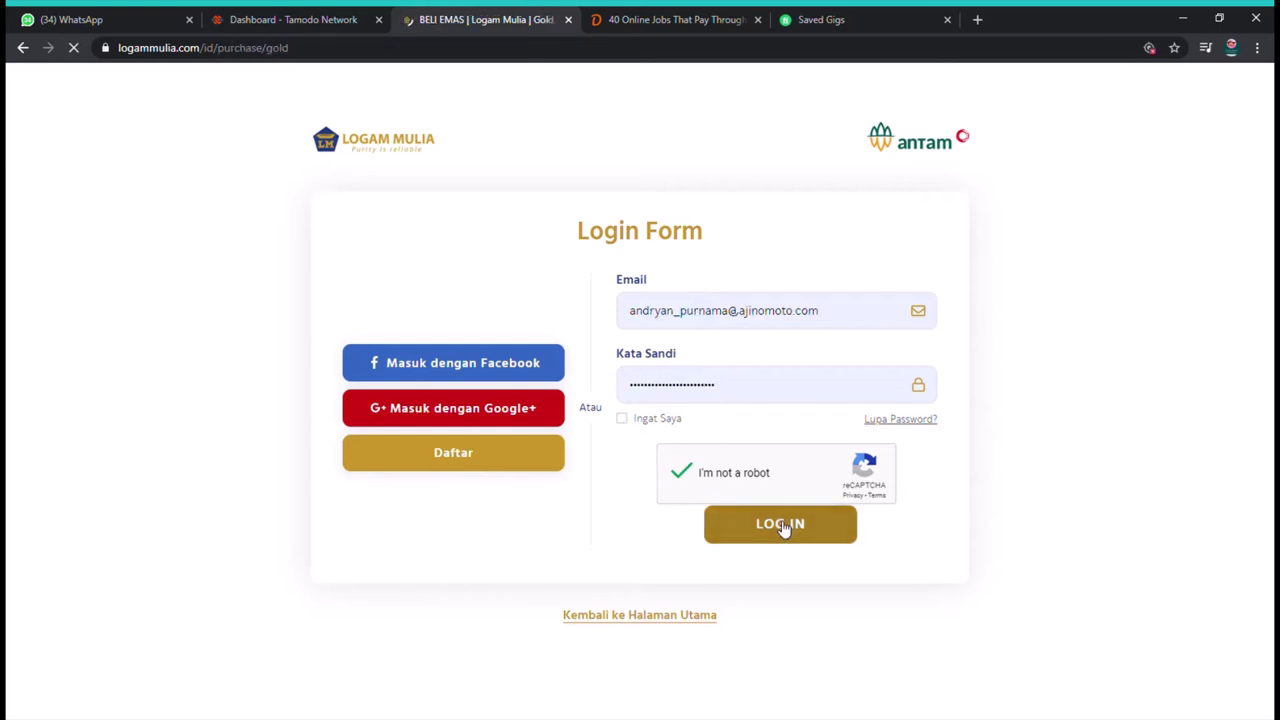
scroll(776, 507, "down", 3)
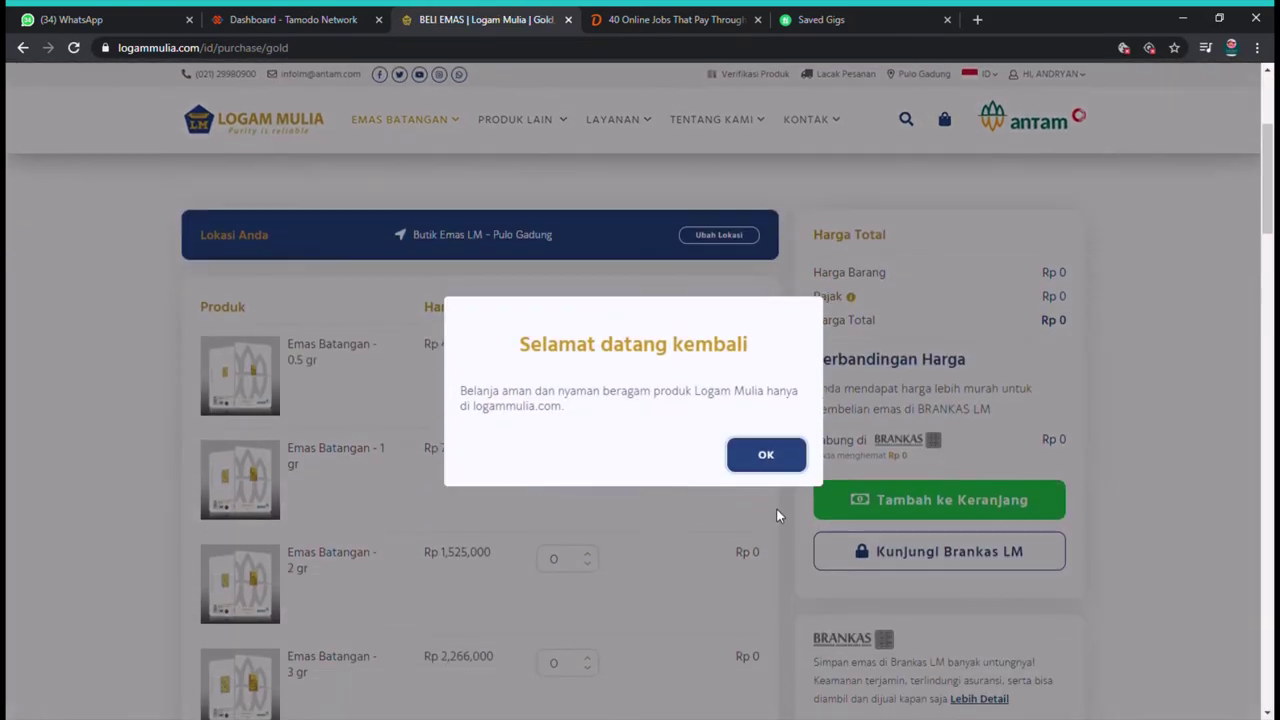
left_click(766, 455)
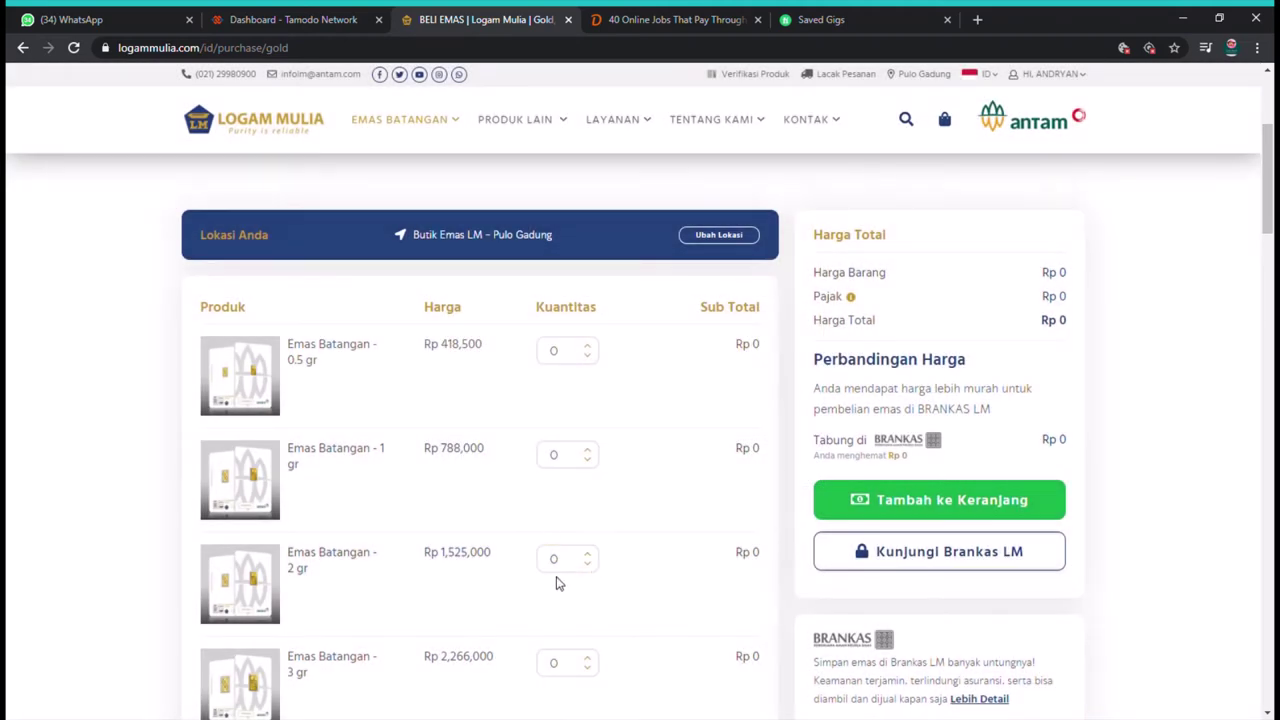
- Set the quantity of the 3 gr Emas Batangan to 1, add it to the cart and close the order message
scroll(558, 584, "down", 2)
double_click(548, 456)
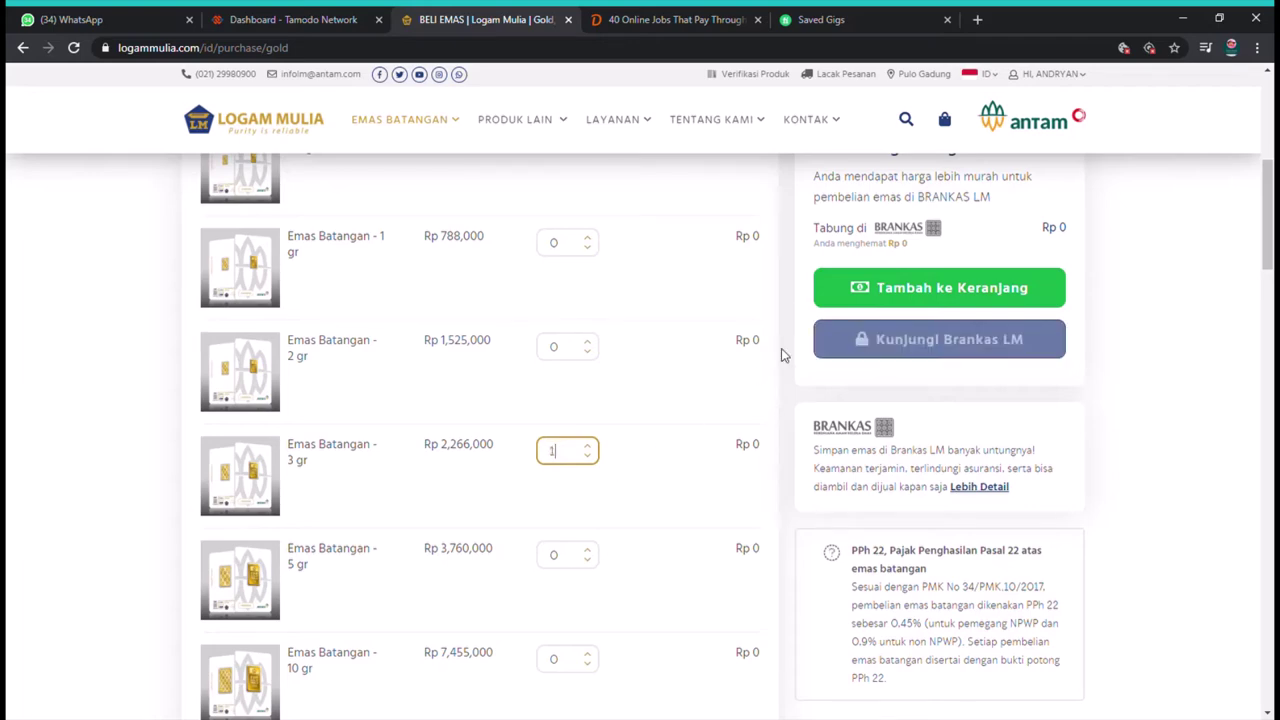
left_click(660, 414)
left_click(914, 300)
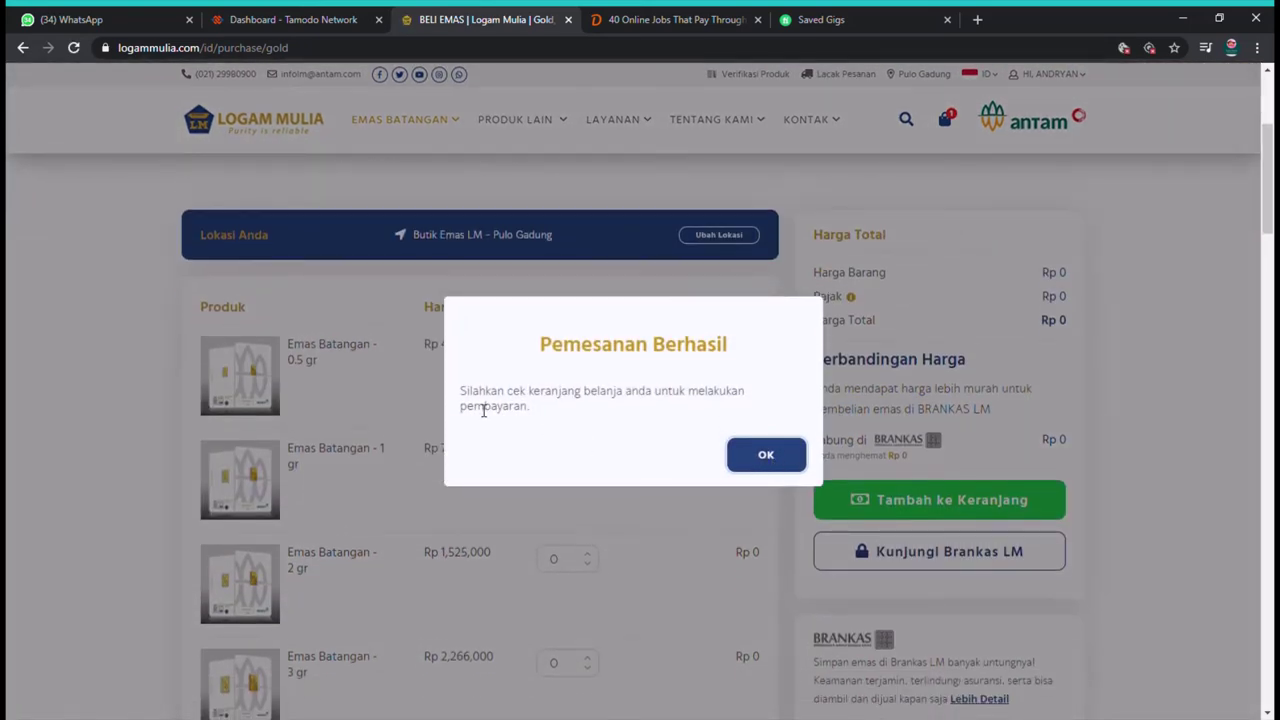
left_click_drag(462, 391, 565, 411)
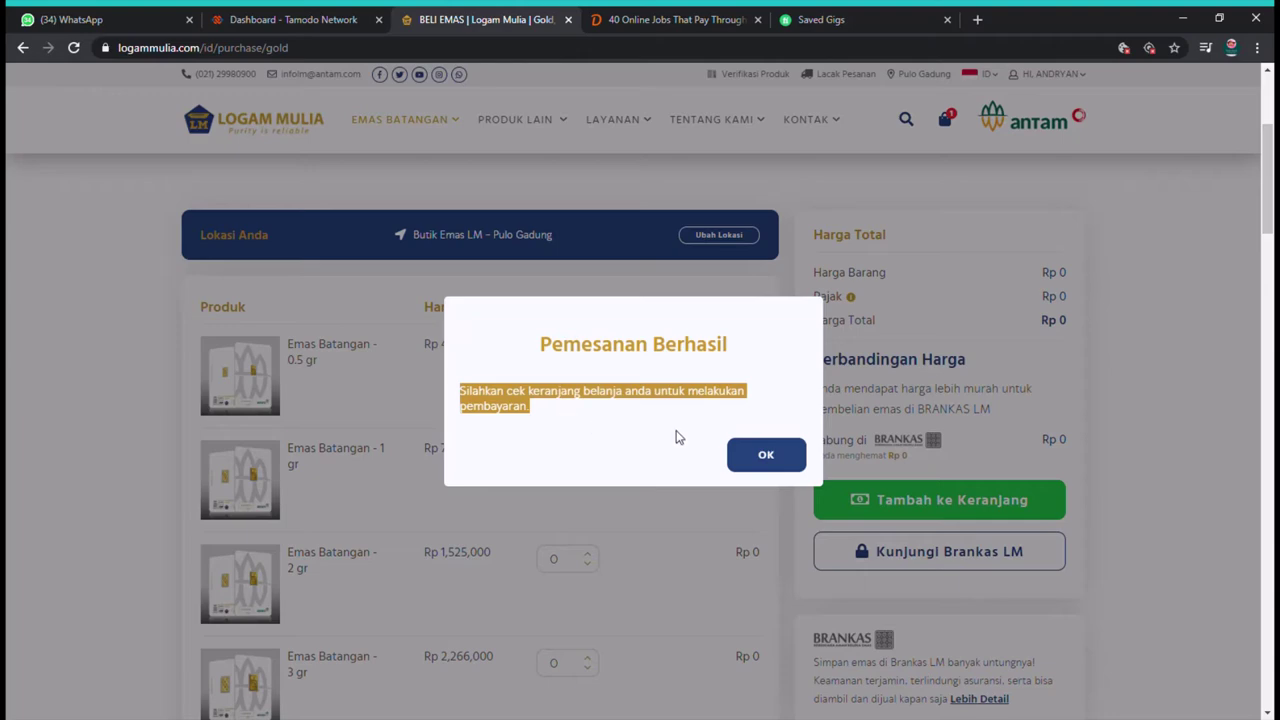
left_click(764, 457)
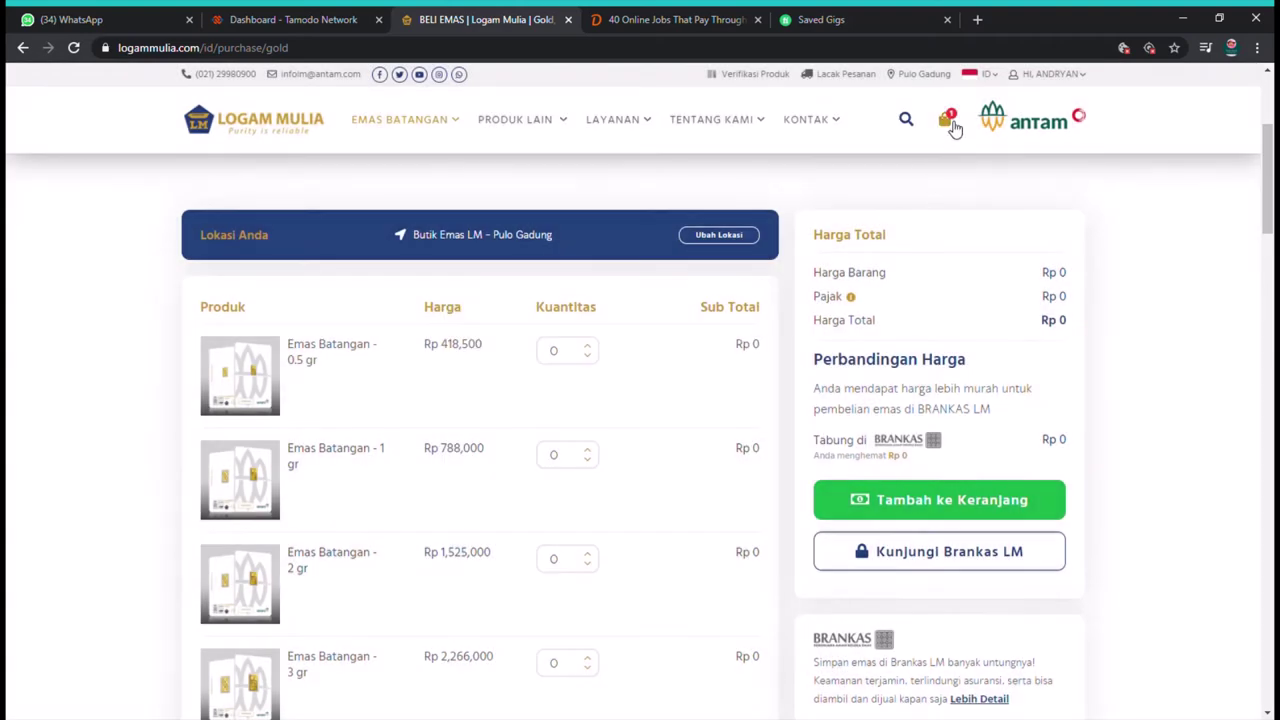
- Open the shopping cart, check the gold bar's subtotal and the goods total, and proceed to checkout
left_click(953, 124)
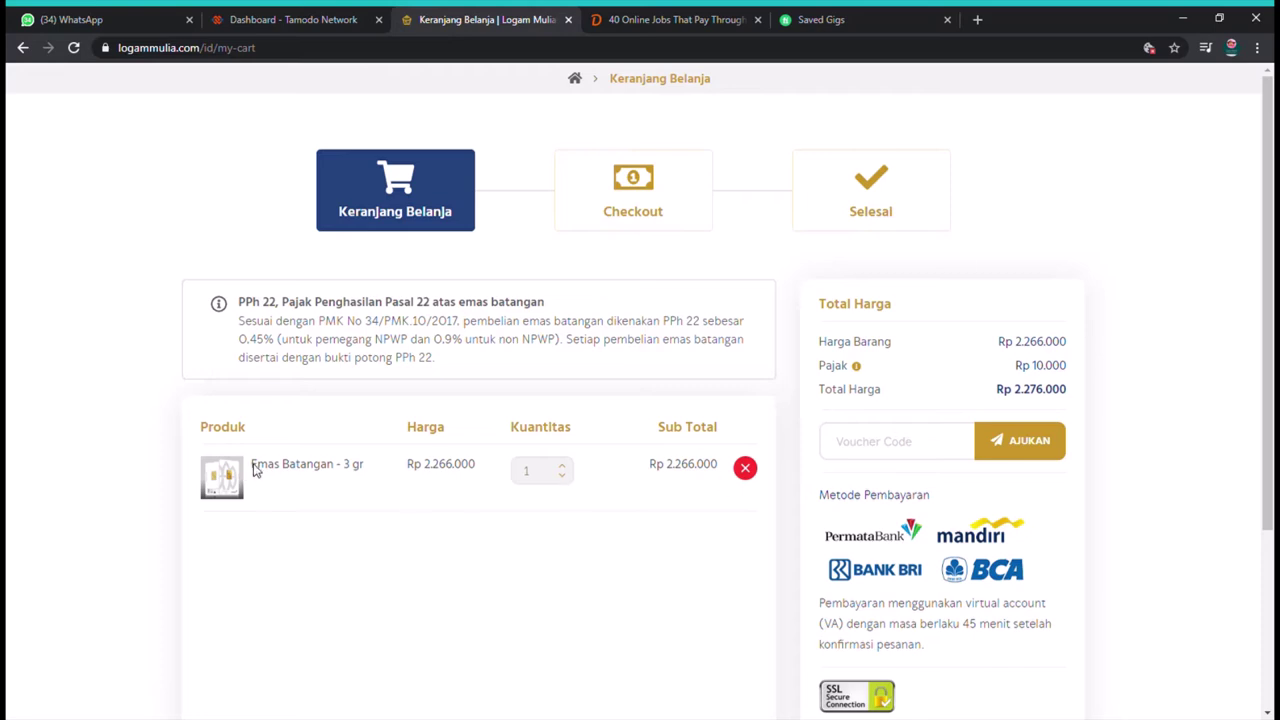
left_click_drag(250, 464, 779, 442)
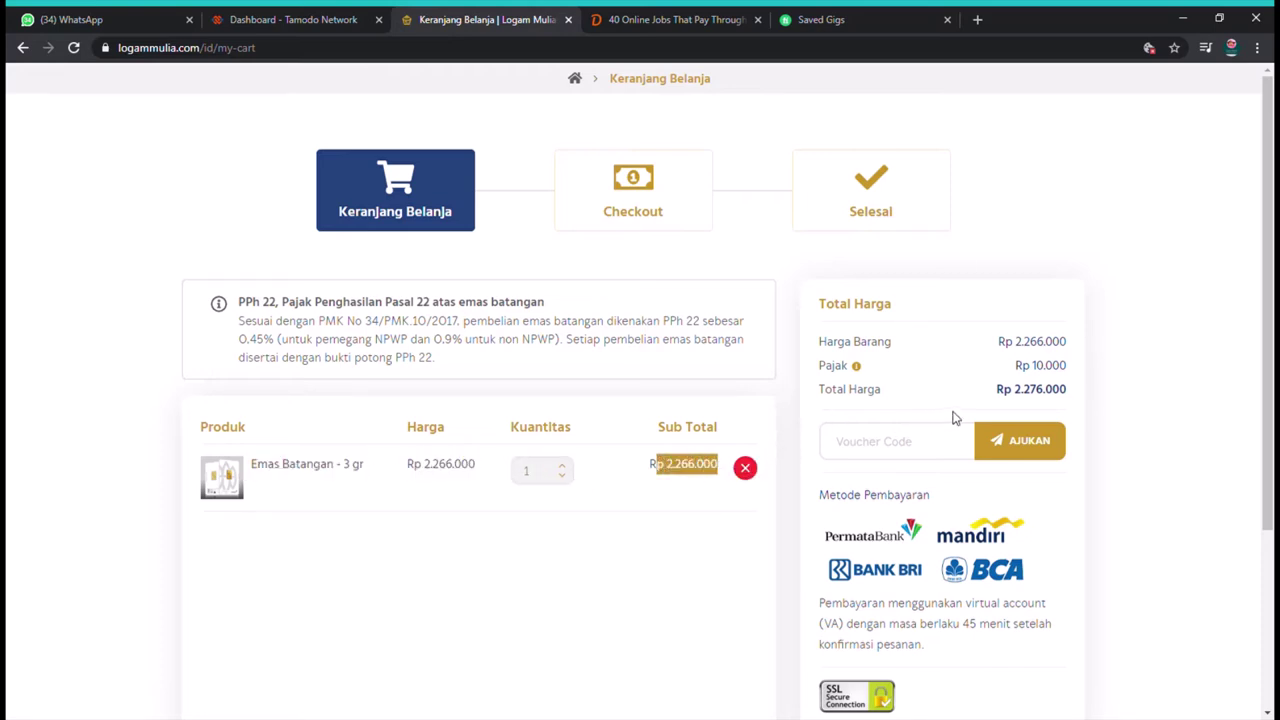
scroll(975, 408, "down", 3)
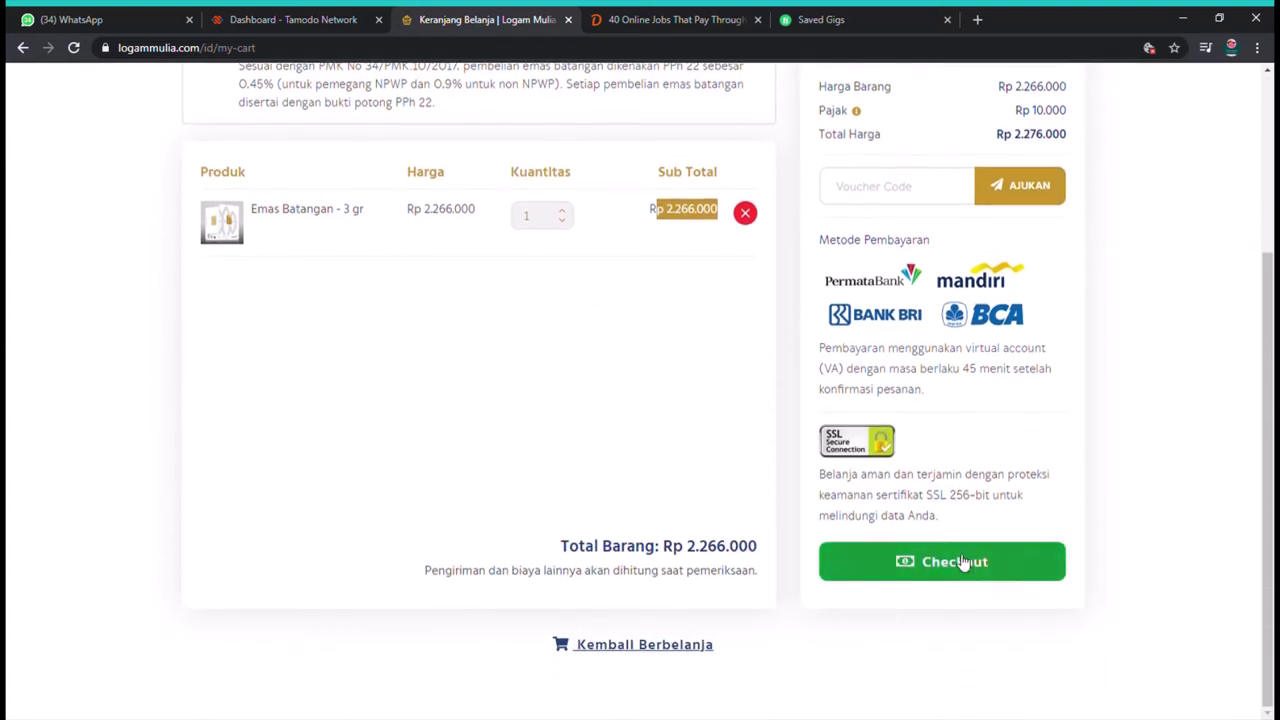
left_click_drag(563, 547, 764, 553)
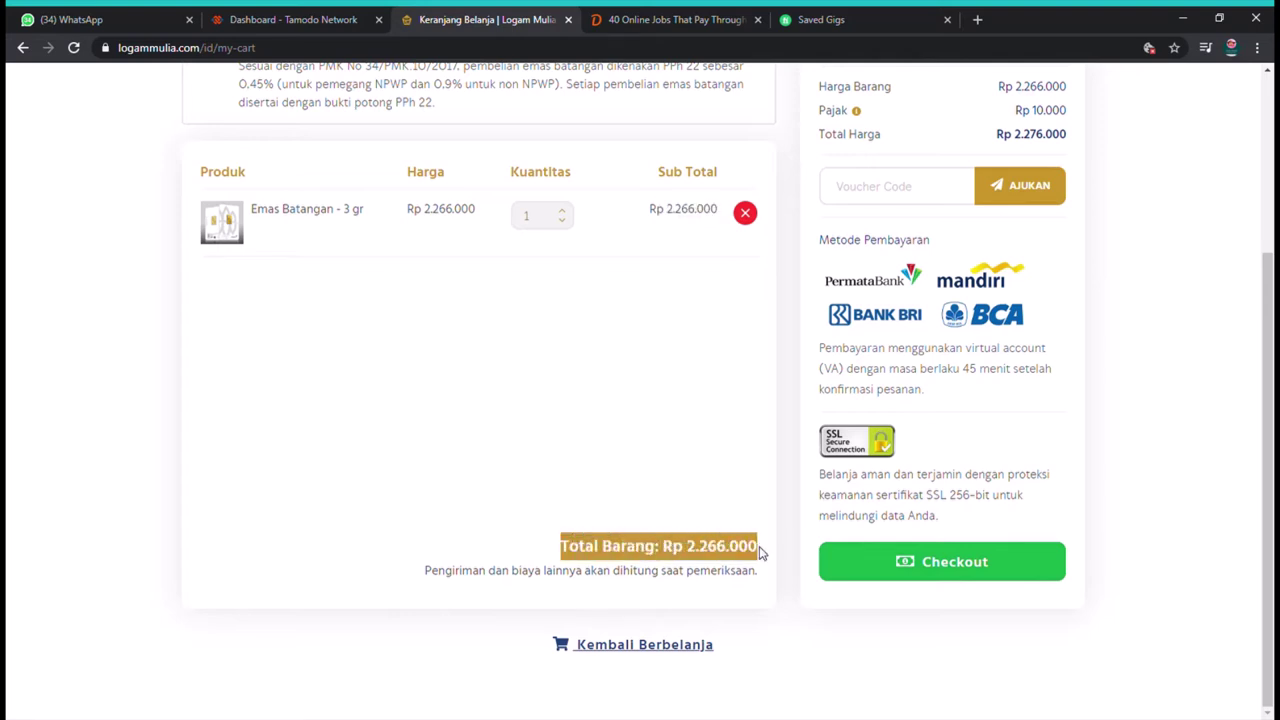
left_click(935, 568)
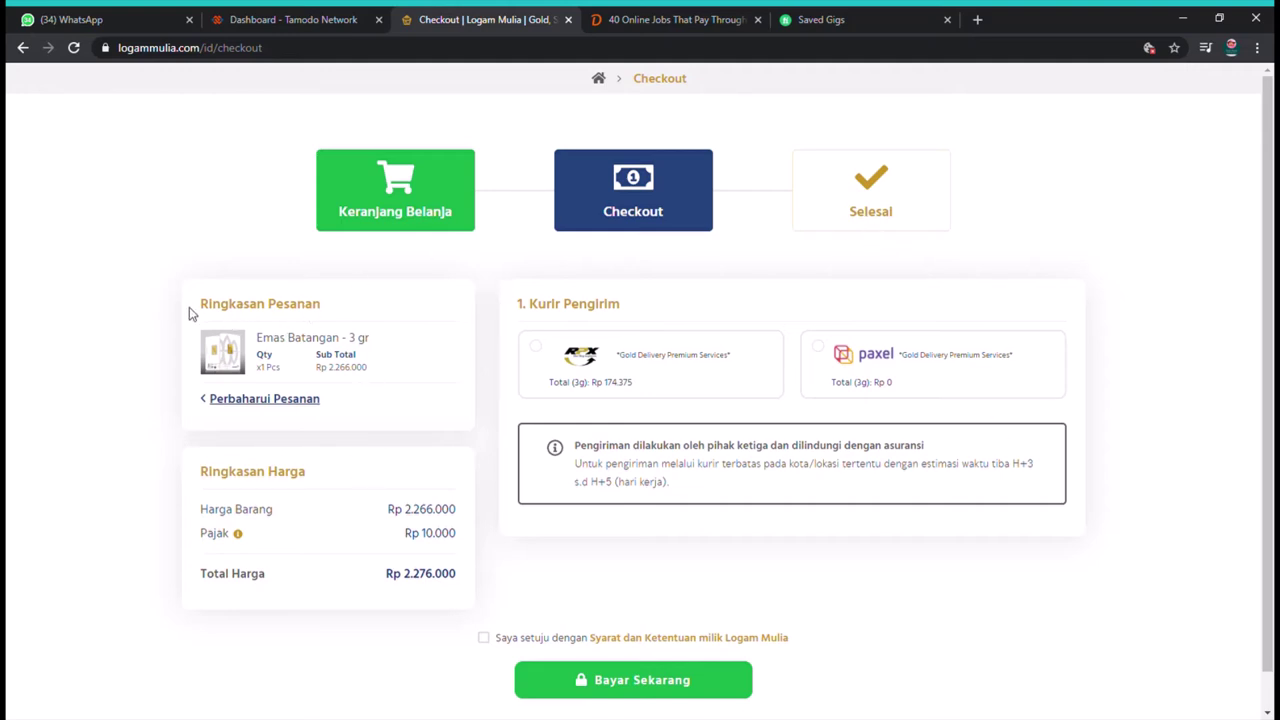
- Review the ordered item, goods price, tax and total price in the checkout summaries
left_click_drag(240, 346, 366, 372)
left_click(425, 375)
left_click_drag(387, 510, 473, 545)
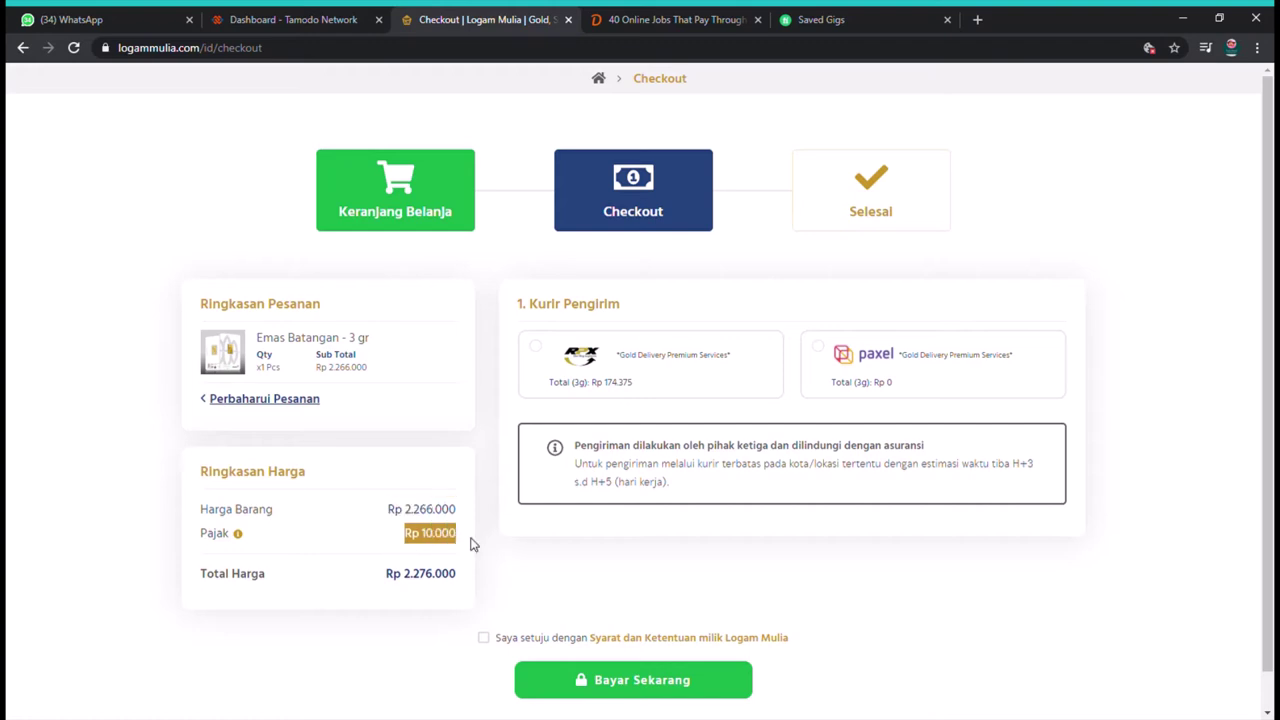
left_click_drag(383, 573, 460, 576)
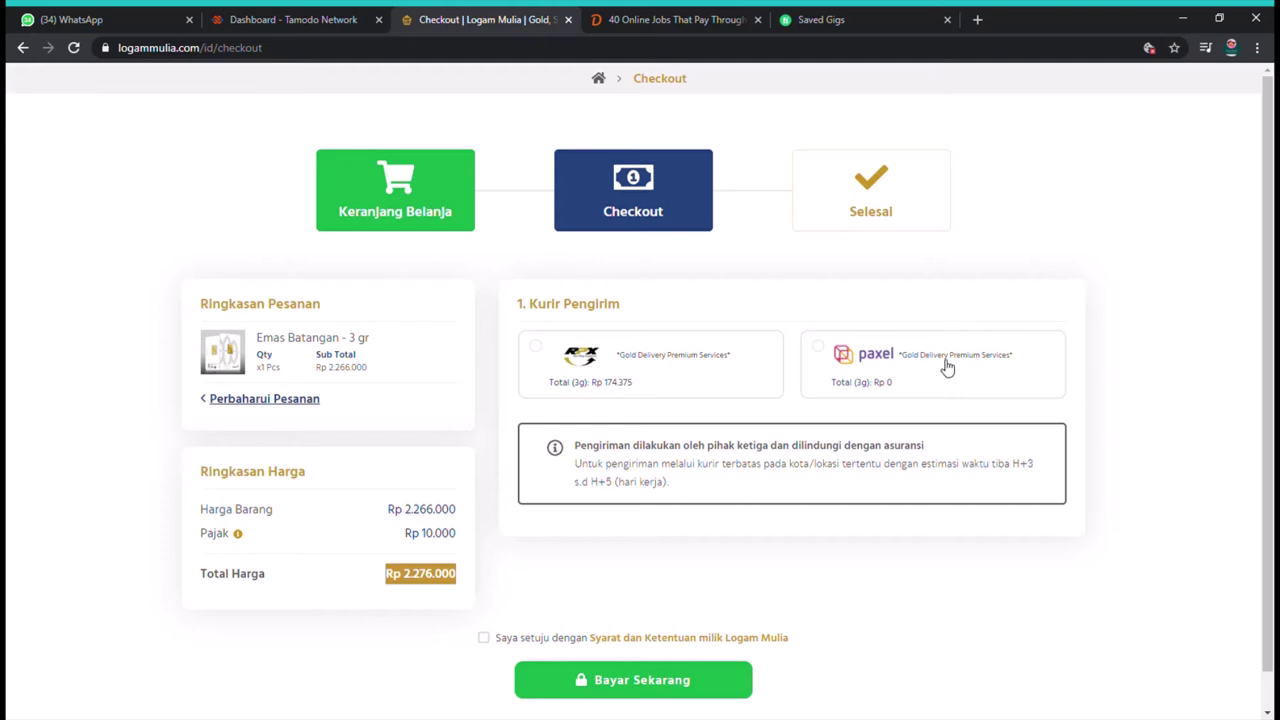
- Try Paxel and RPX in turn as the delivery courier, comparing their courier and insurance costs
left_click(819, 348)
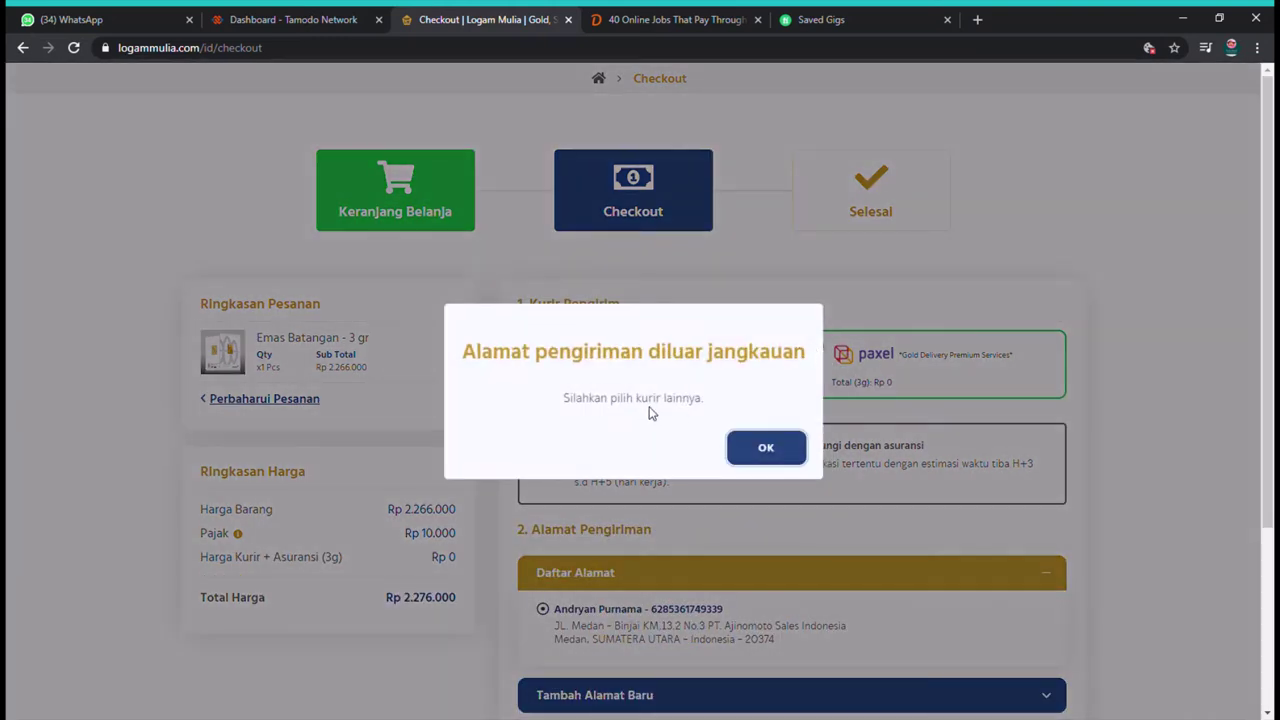
left_click(766, 449)
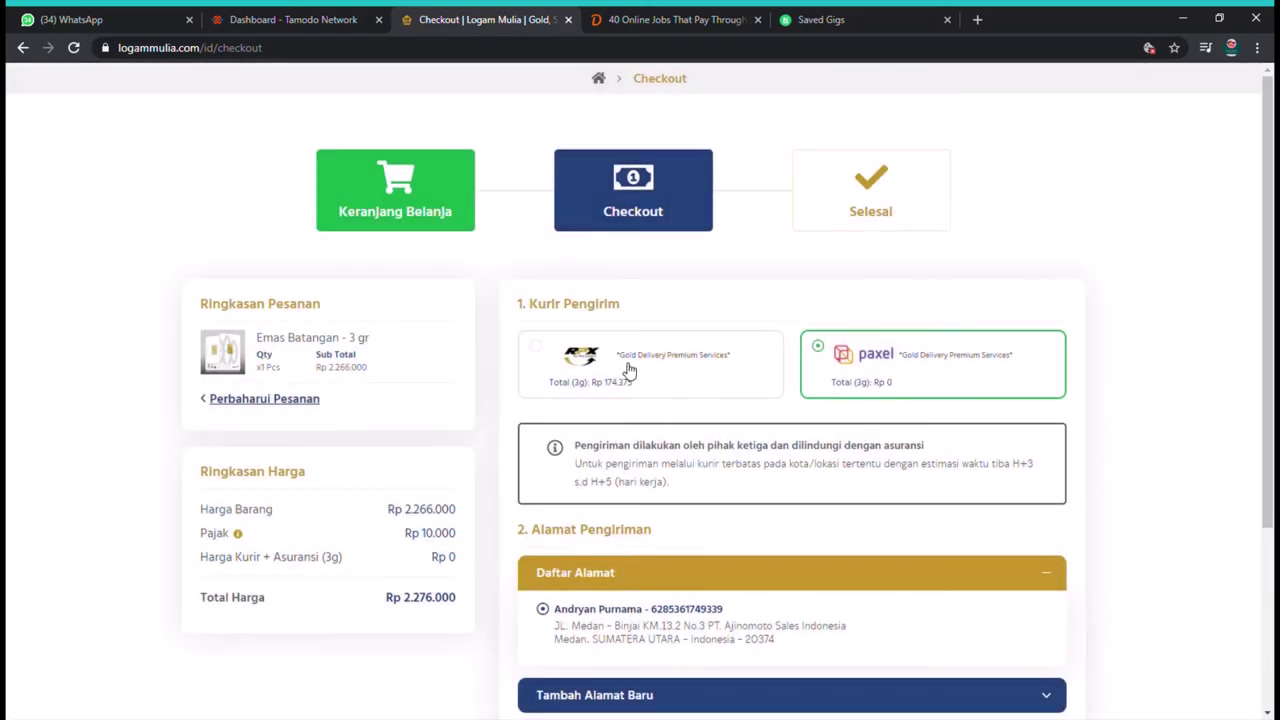
left_click(537, 349)
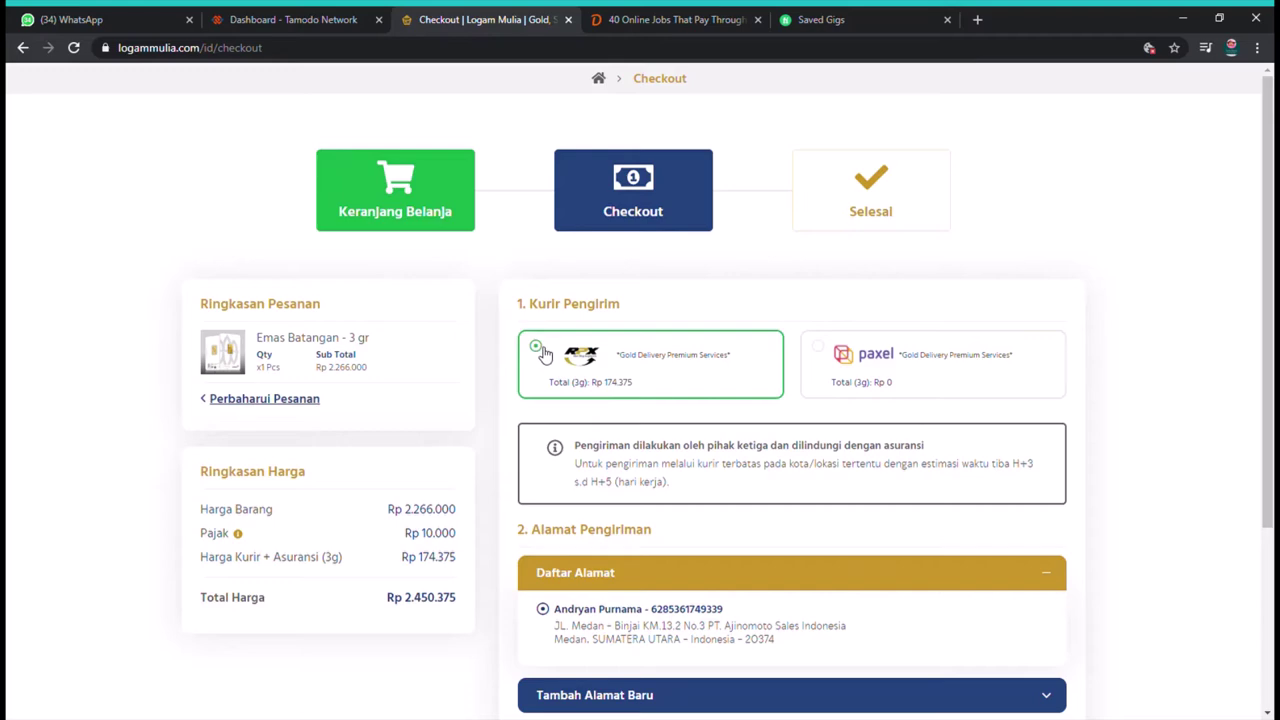
left_click(822, 350)
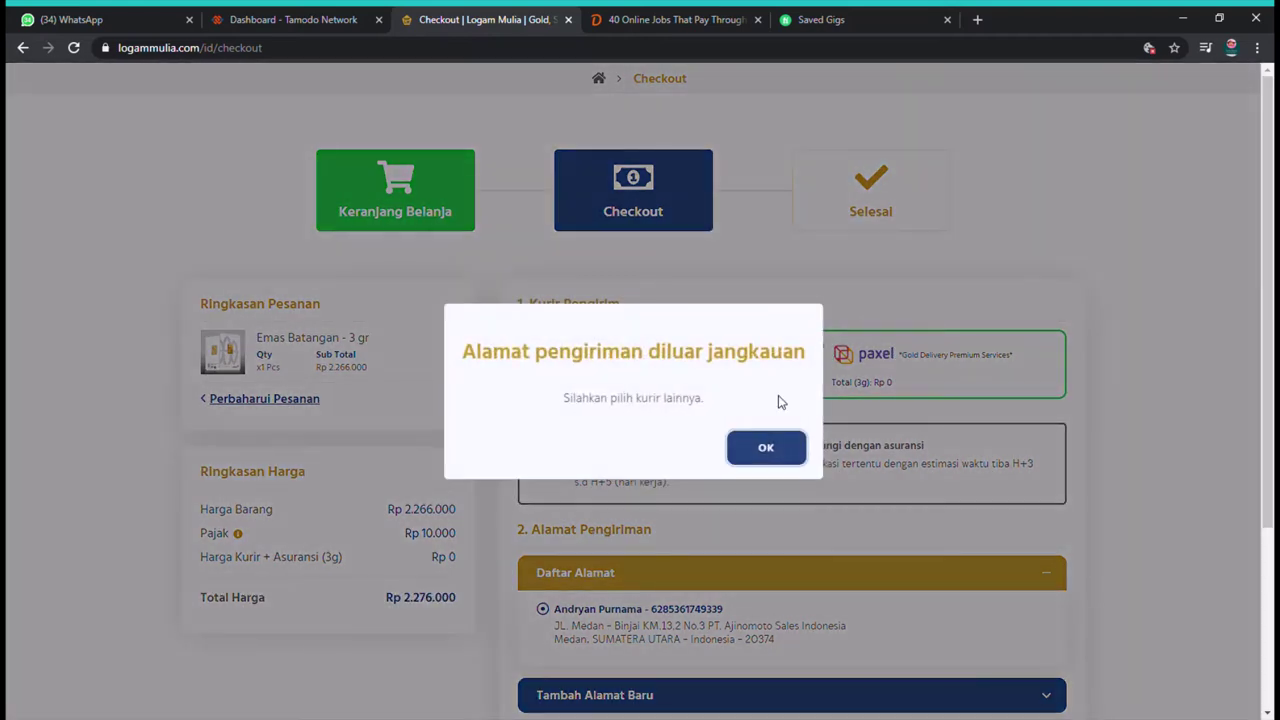
left_click(762, 446)
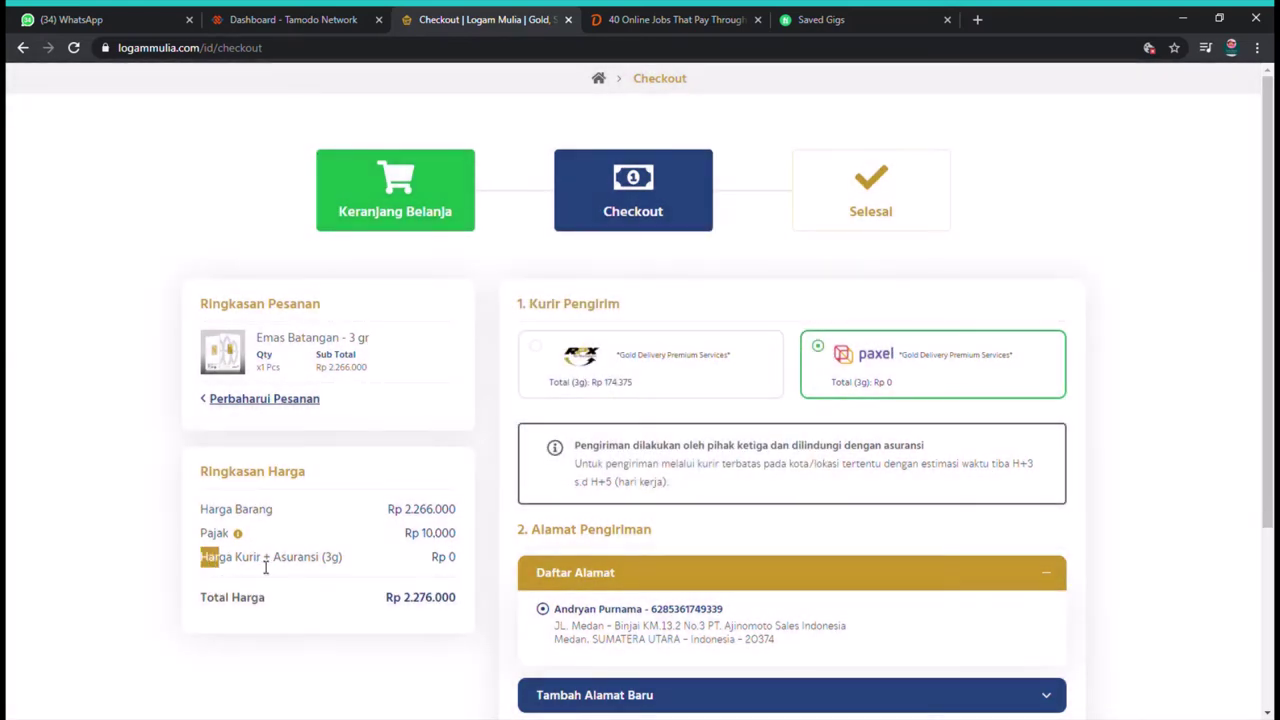
left_click_drag(194, 561, 484, 569)
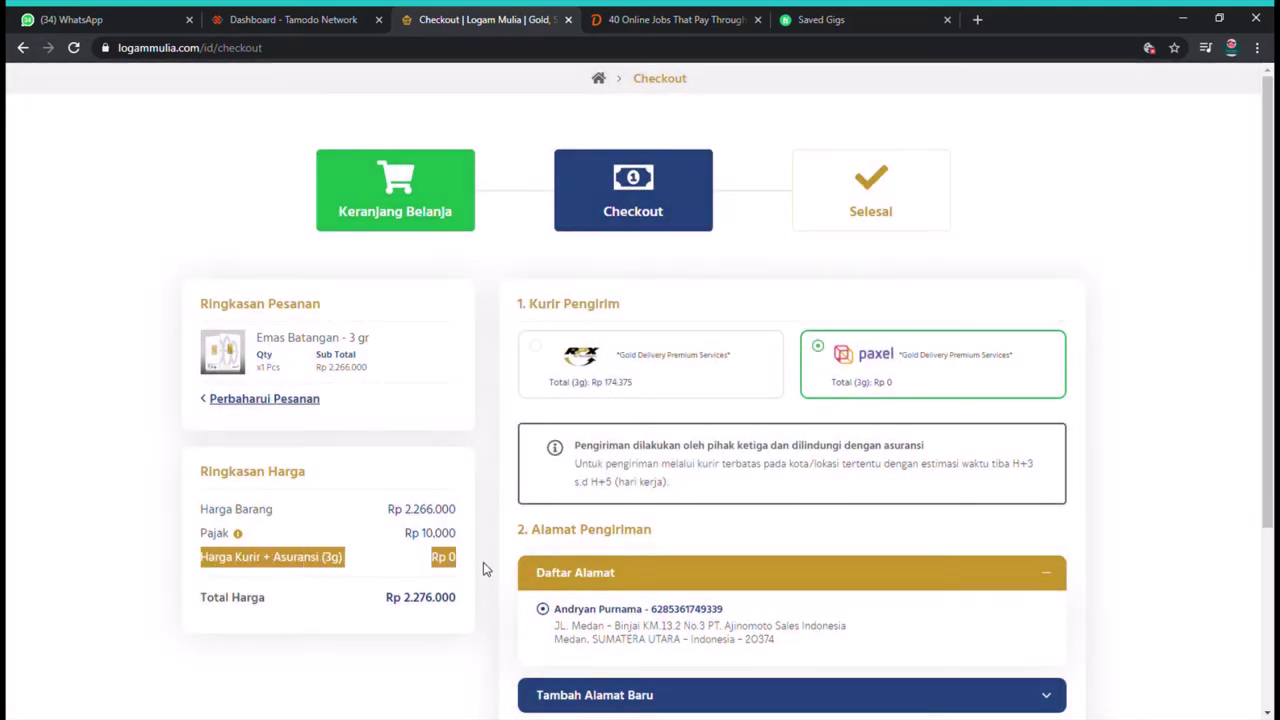
left_click(819, 350)
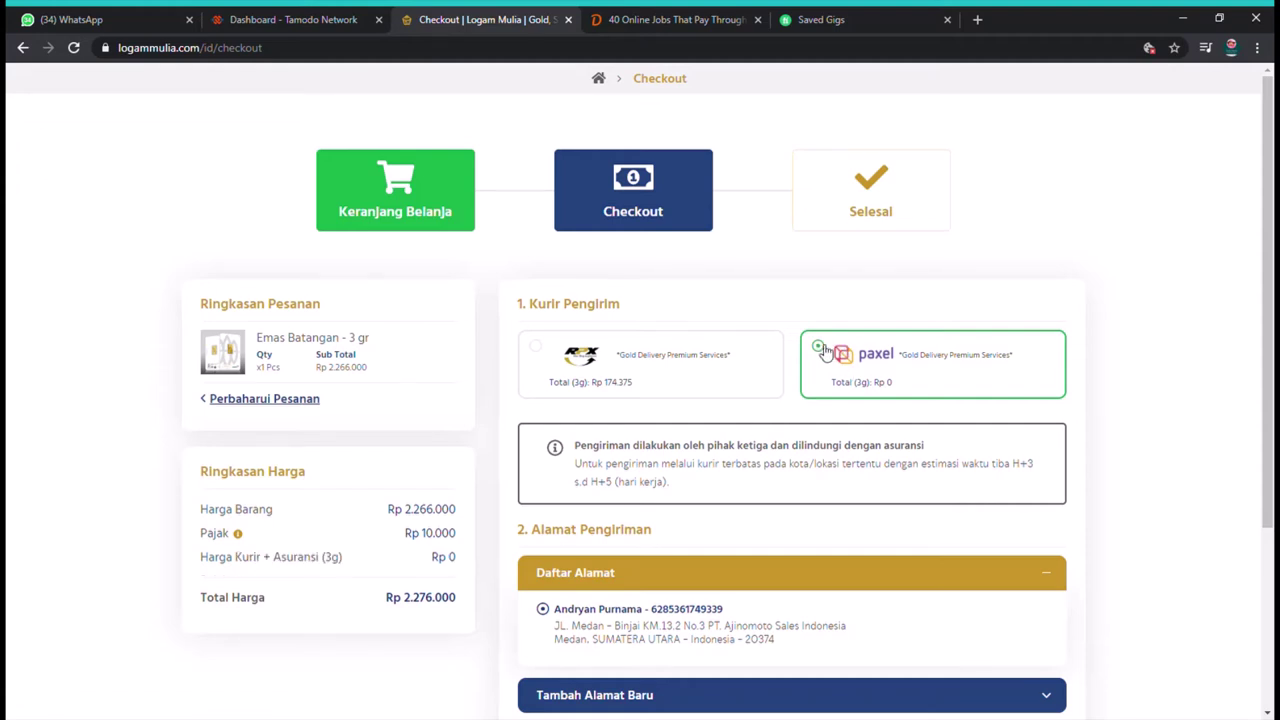
left_click(539, 349)
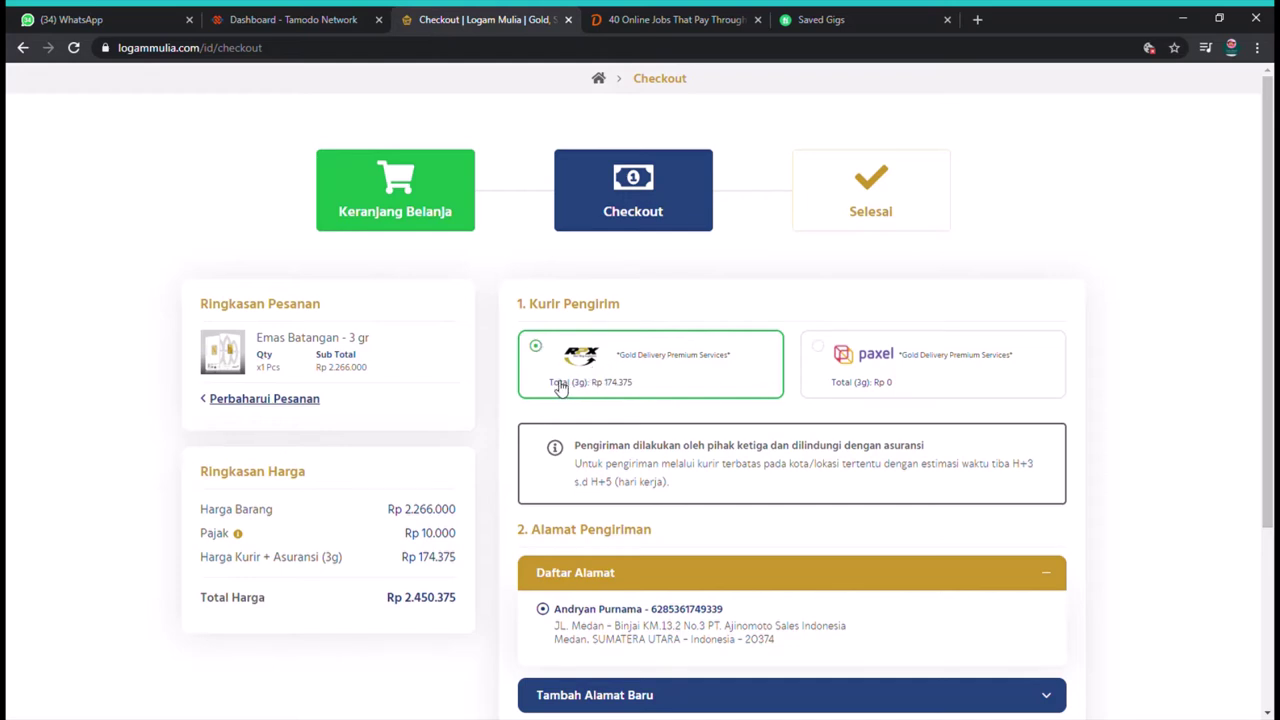
left_click_drag(553, 386, 771, 394)
left_click(826, 355)
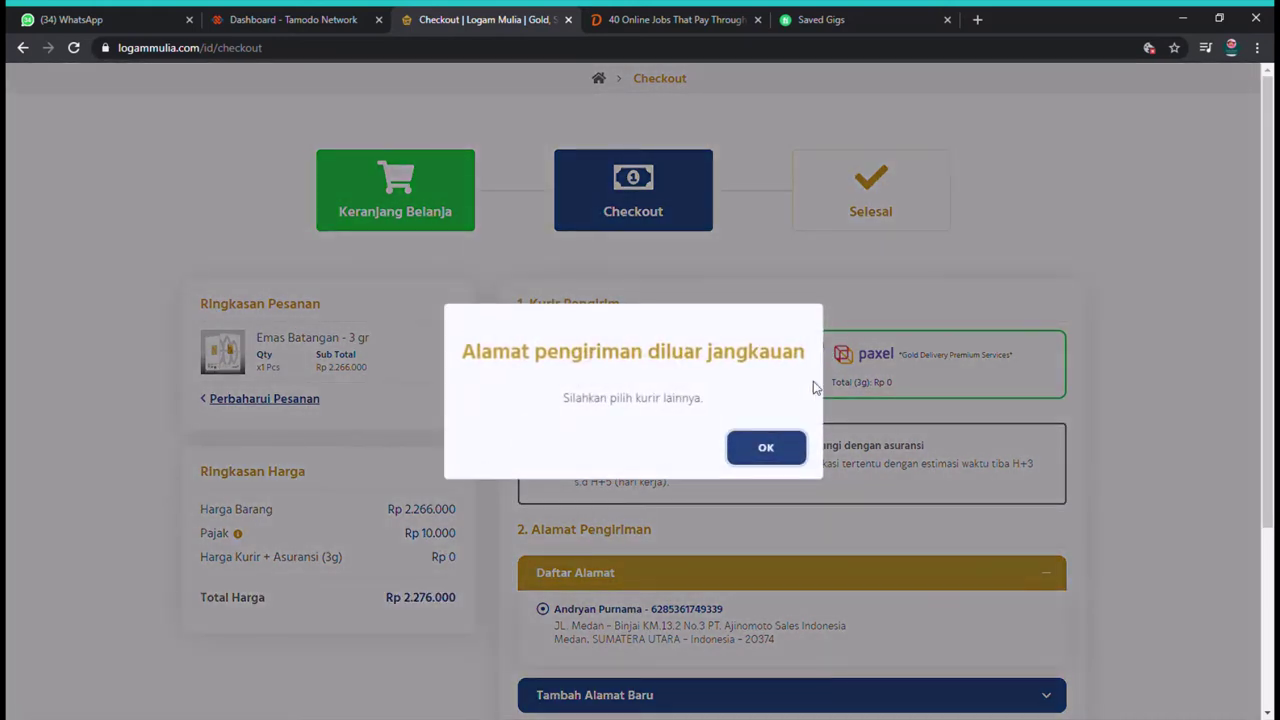
left_click(769, 458)
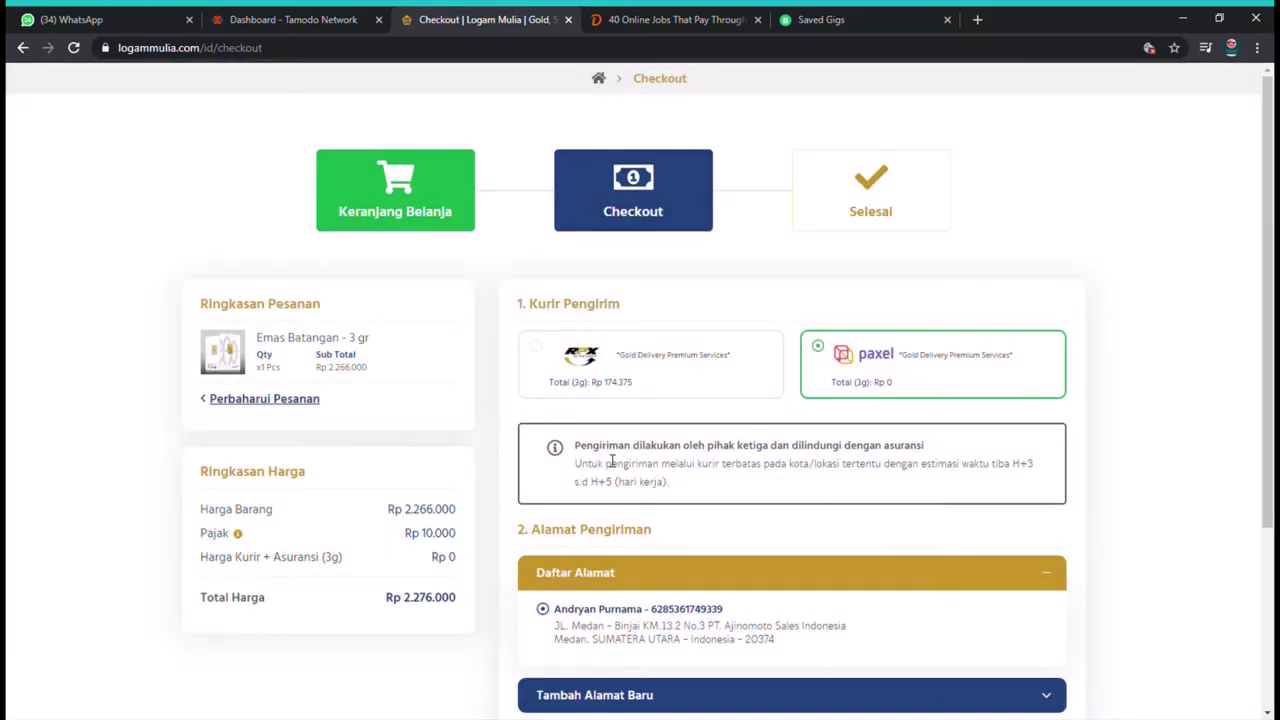
- Choose RPX as the delivery courier and review its courier cost and the shipping insurance and delivery time notice
left_click(535, 347)
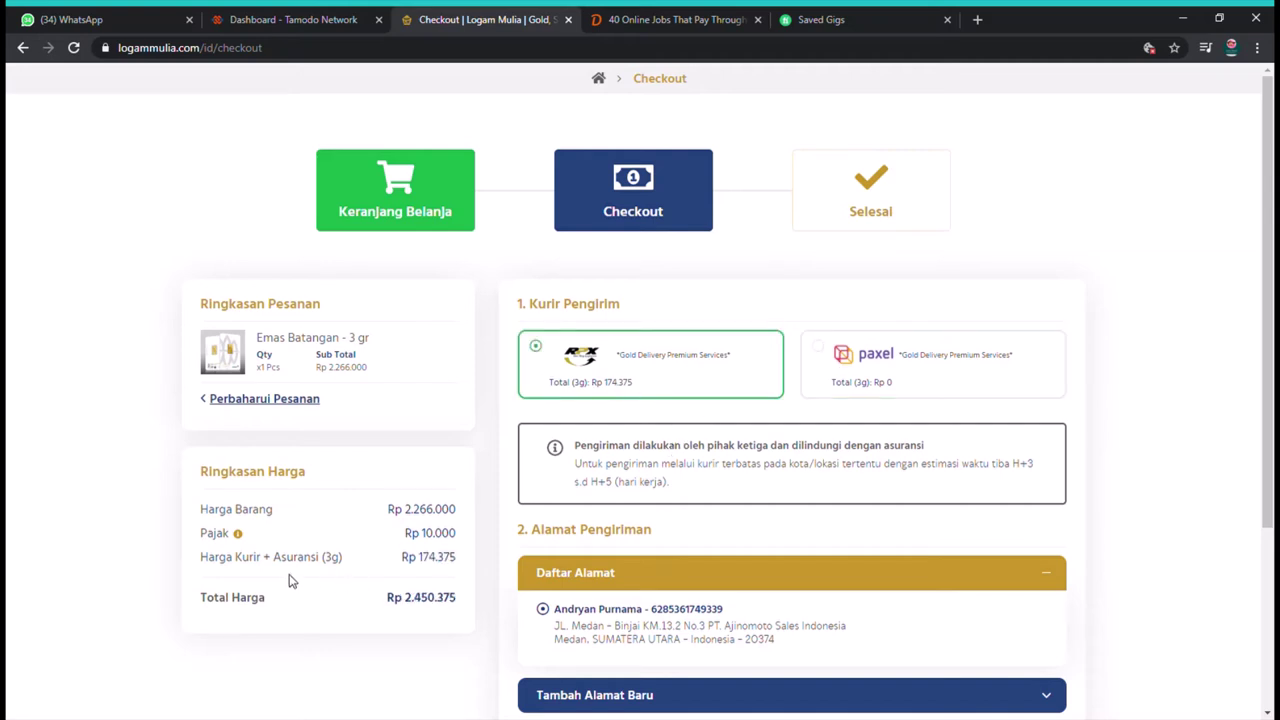
left_click_drag(209, 563, 536, 567)
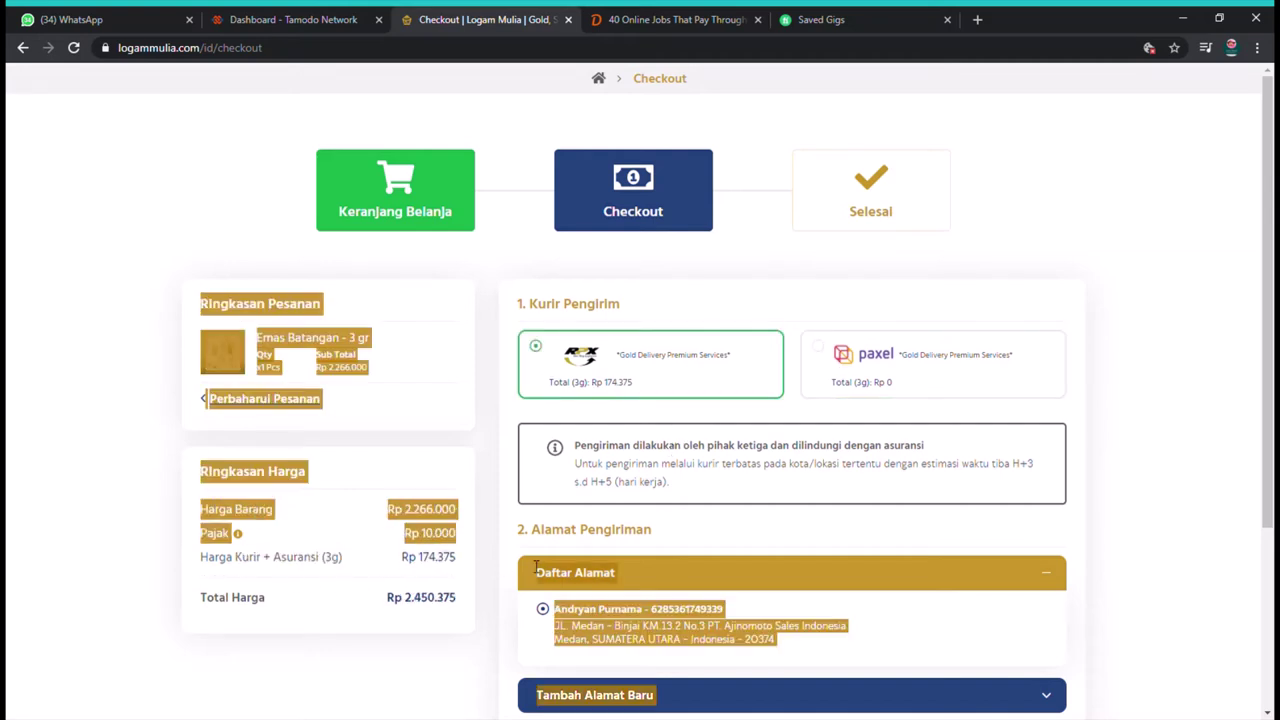
left_click(467, 646)
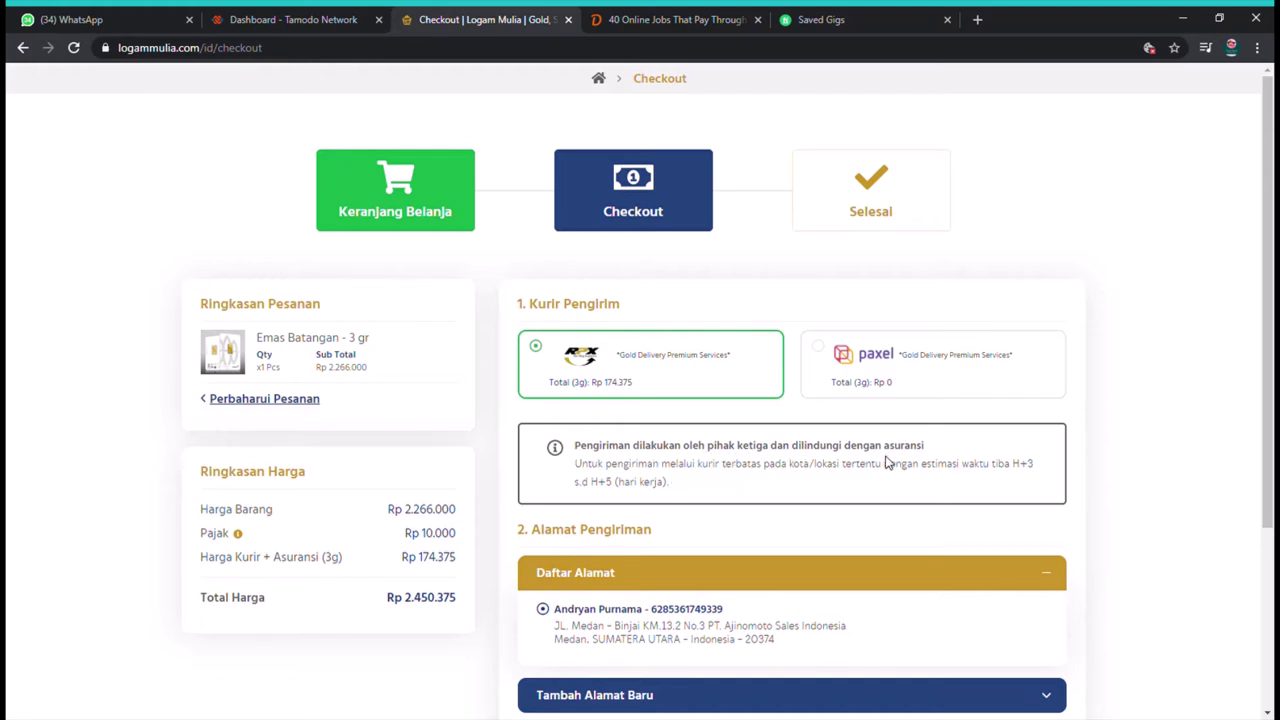
left_click_drag(572, 460, 1003, 489)
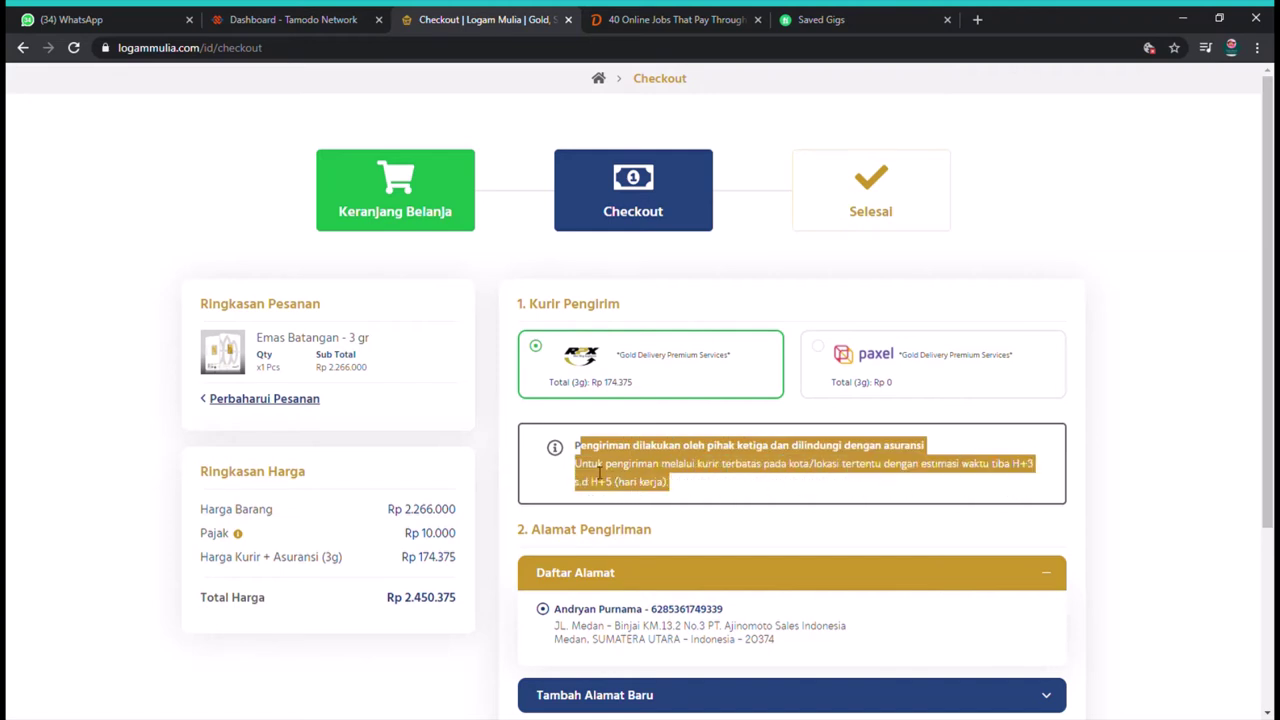
left_click_drag(584, 456, 739, 458)
left_click(824, 495)
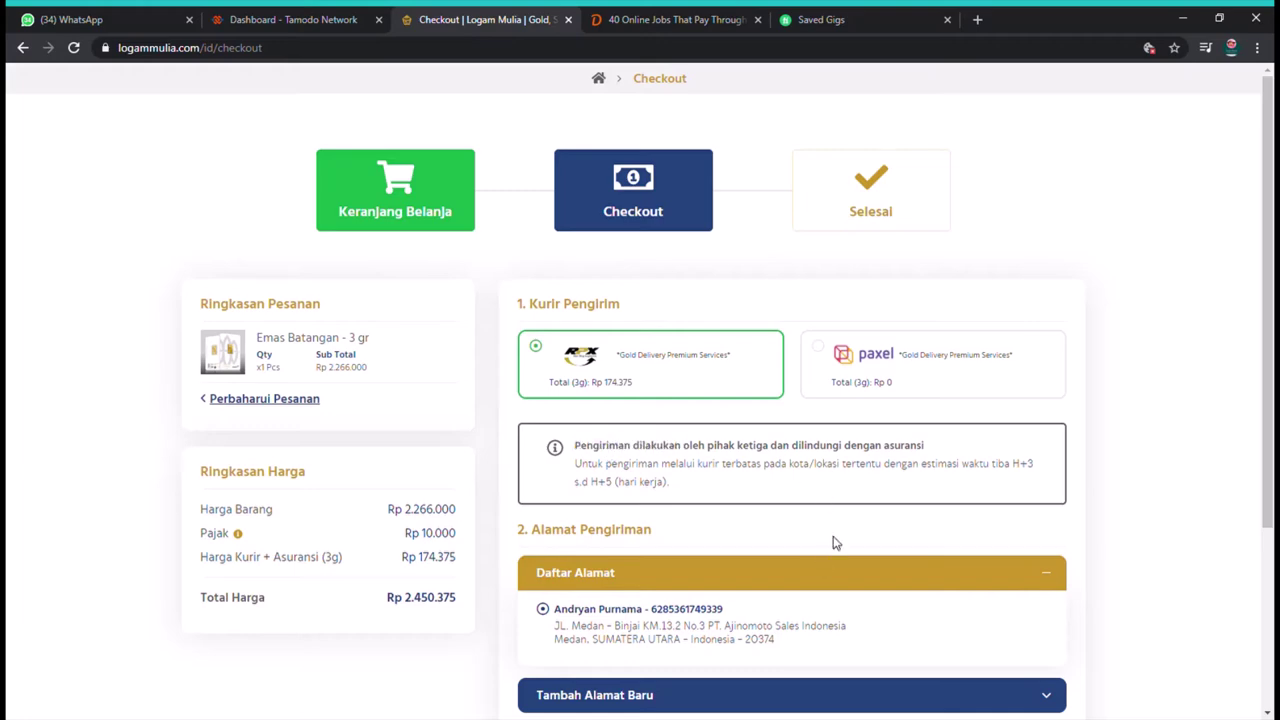
- Agree to the Logam Mulia terms and conditions, try to pay for the order, and read and dismiss the message
scroll(845, 540, "down", 3)
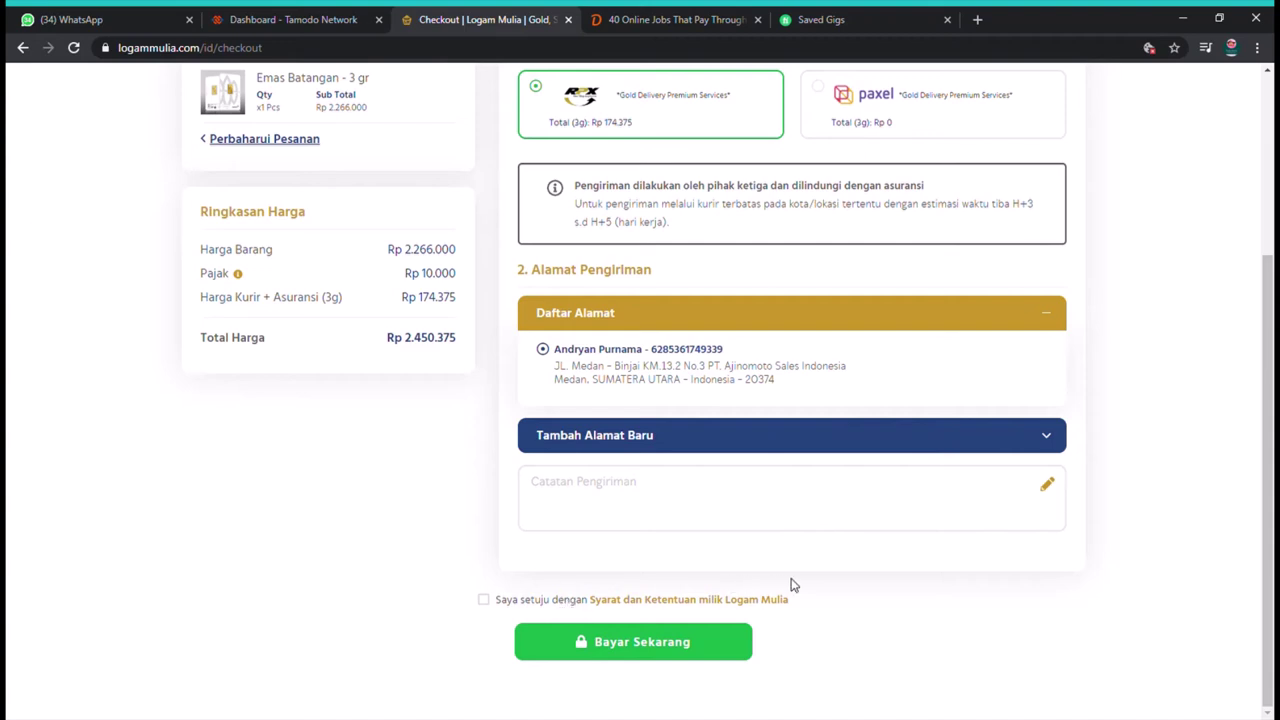
scroll(865, 572, "up", 3)
scroll(800, 575, "down", 3)
left_click(484, 599)
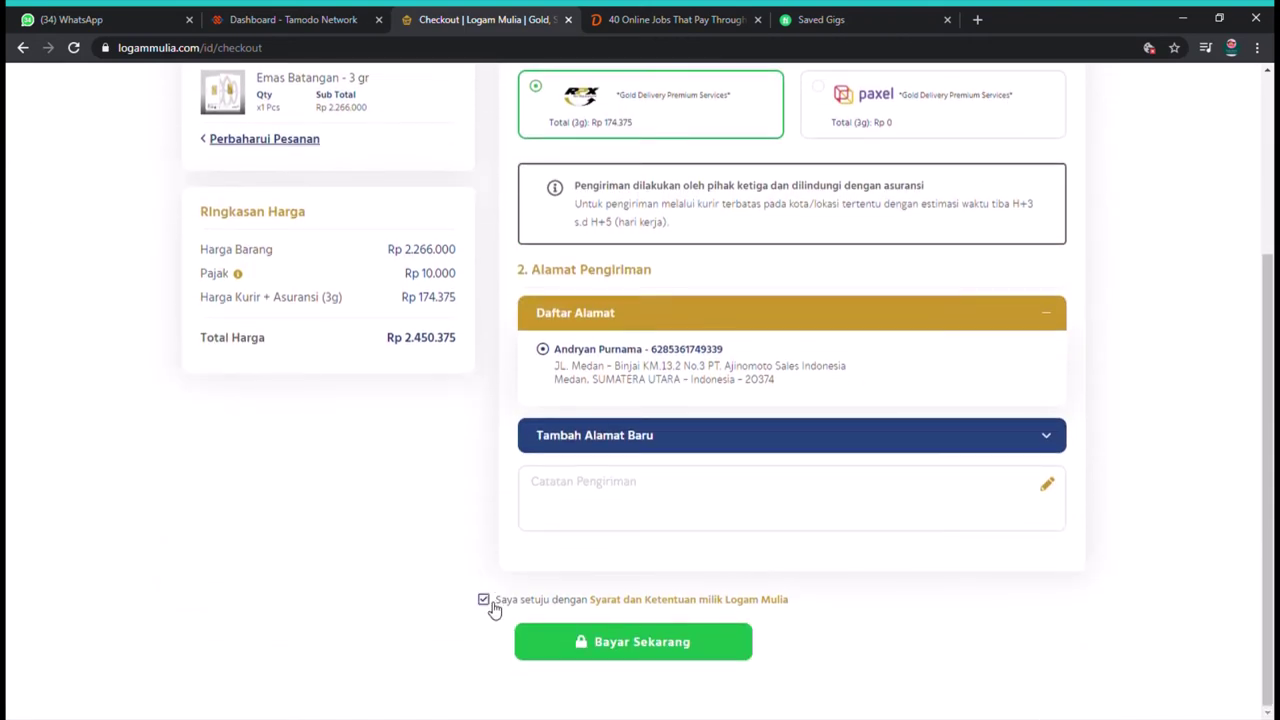
left_click(644, 654)
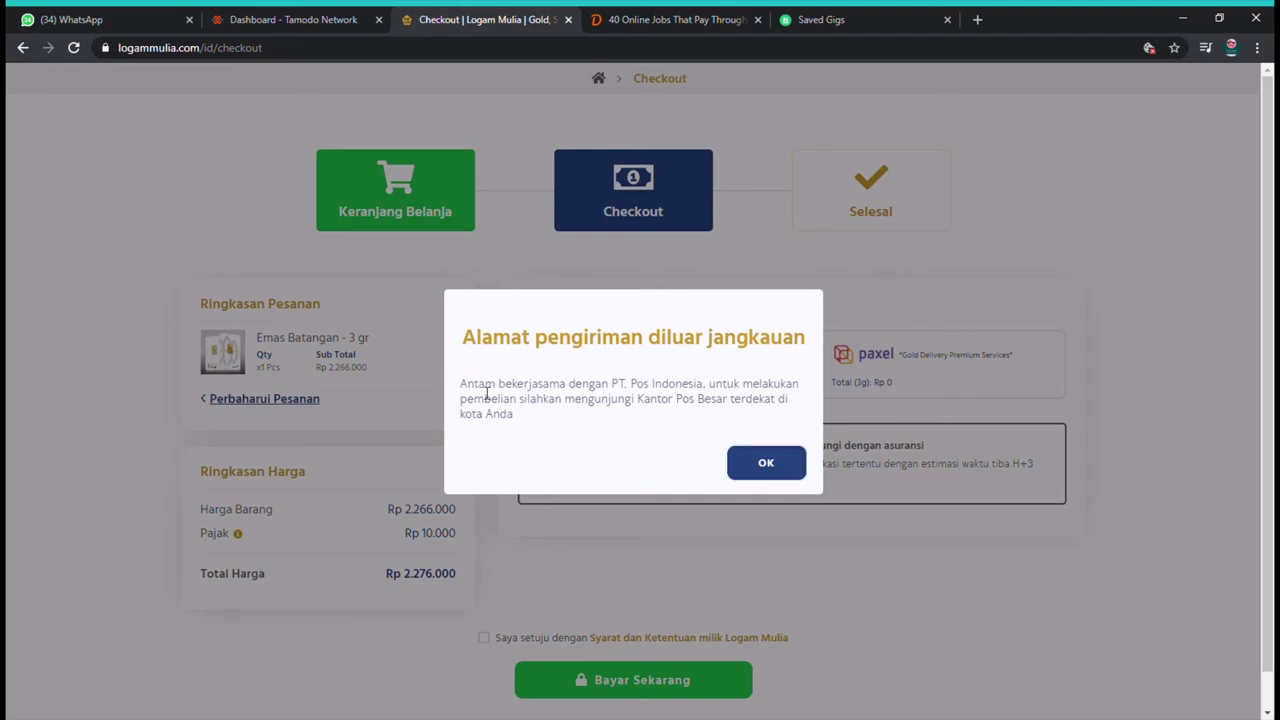
left_click_drag(466, 386, 791, 426)
left_click(771, 478)
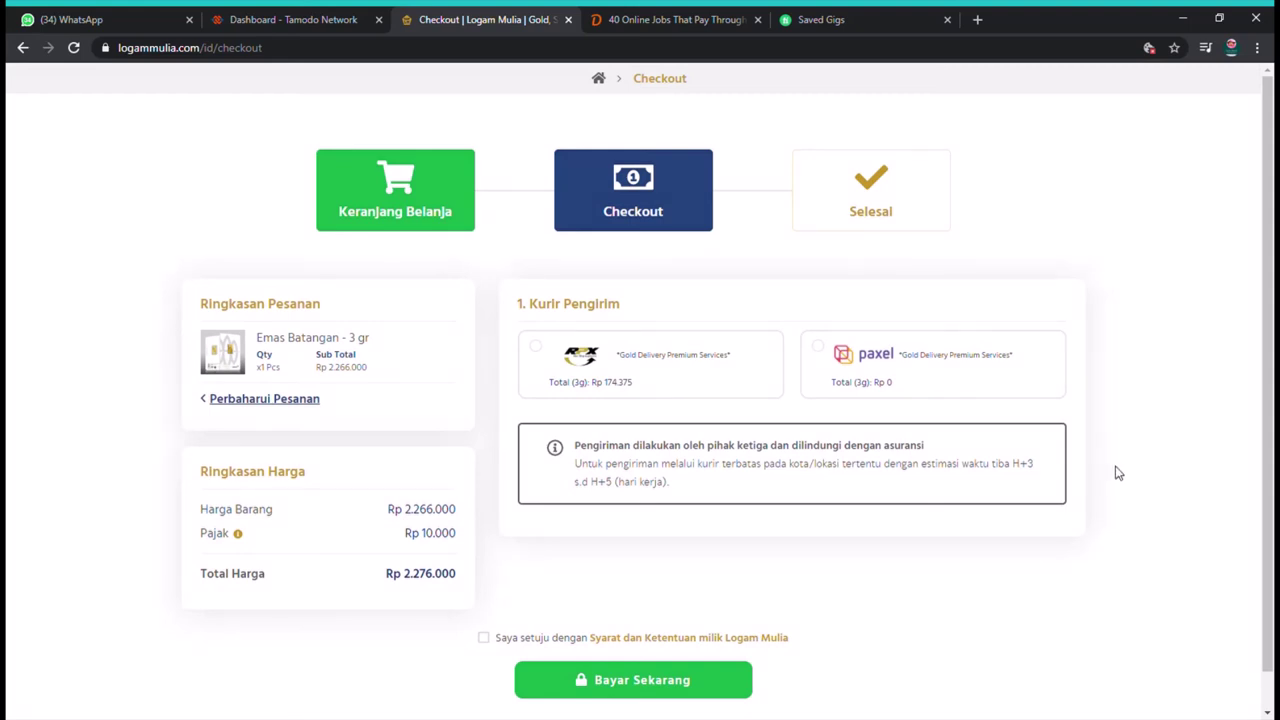
- Agree to the Logam Mulia terms and conditions, and open and read through the Syarat dan Ketentuan page
scroll(780, 565, "down", 1)
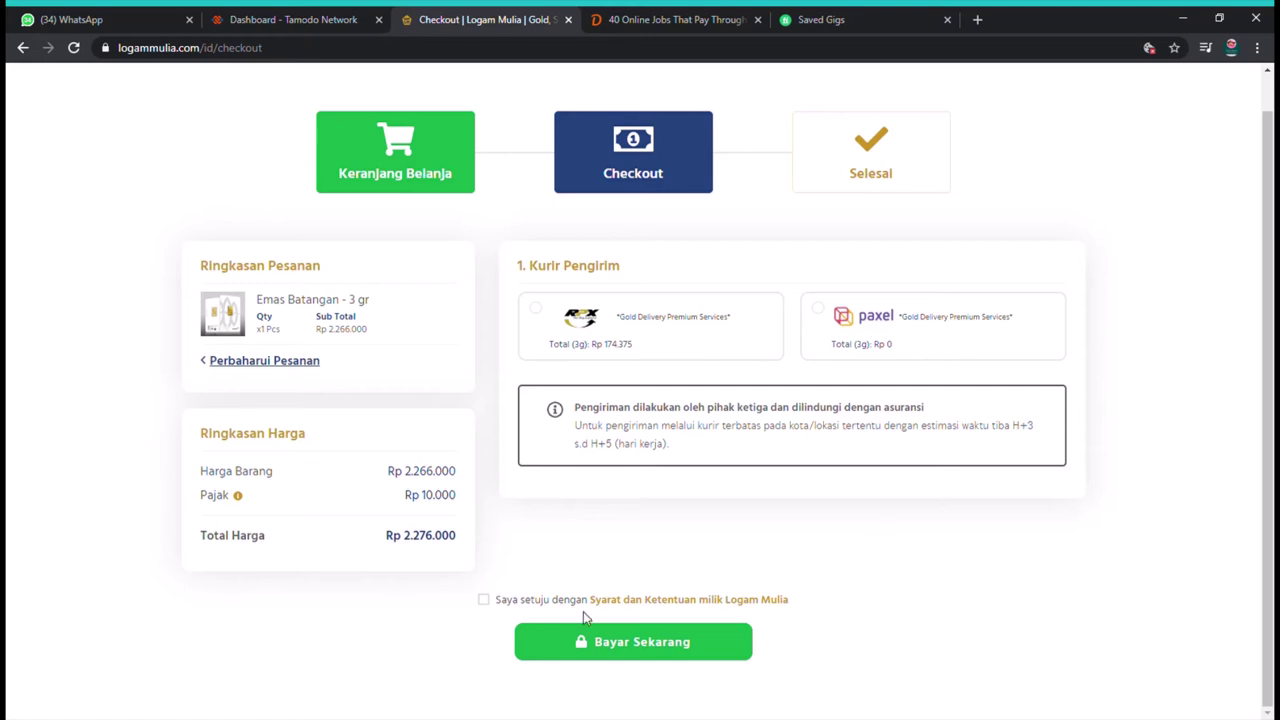
left_click(484, 602)
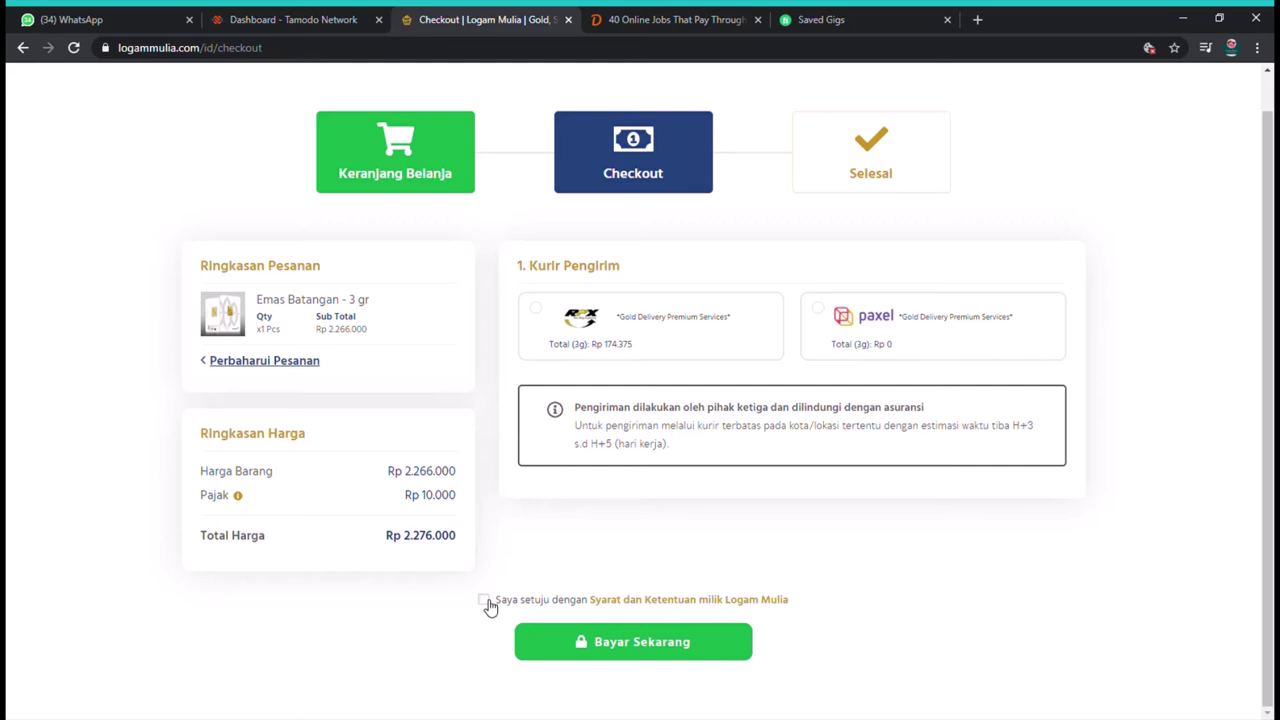
left_click(664, 600)
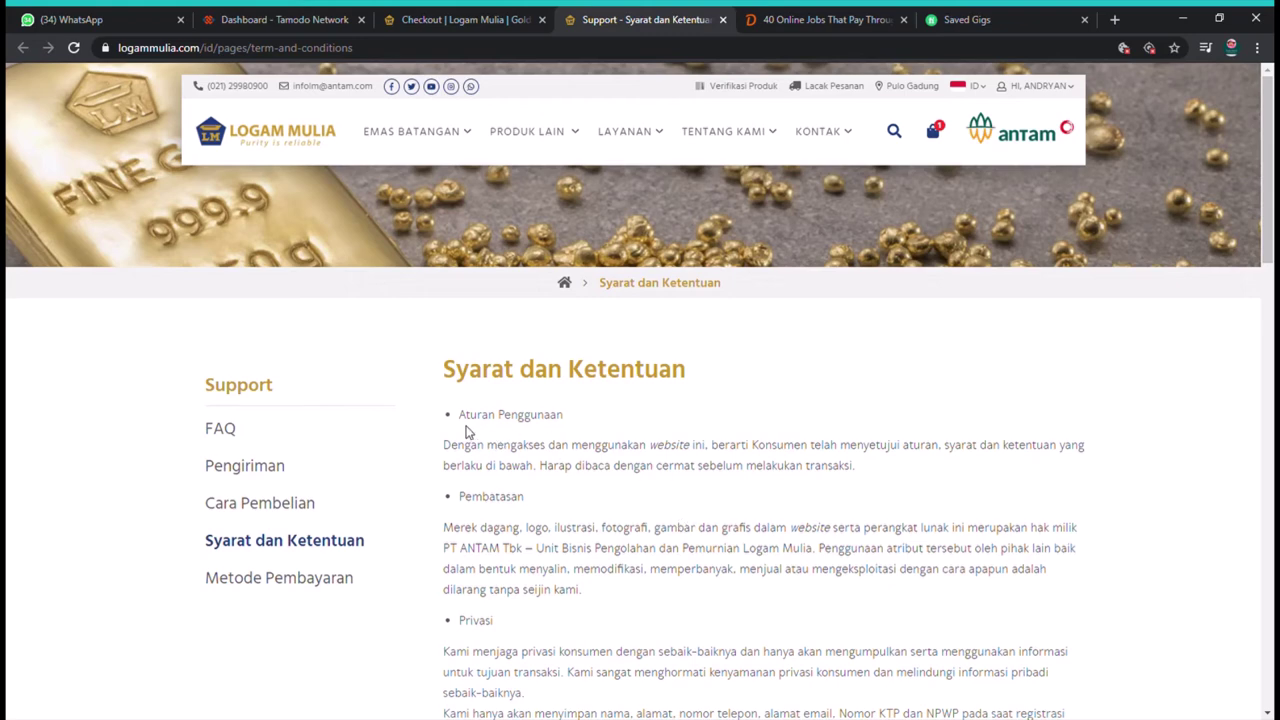
left_click_drag(446, 417, 565, 416)
left_click_drag(448, 500, 575, 503)
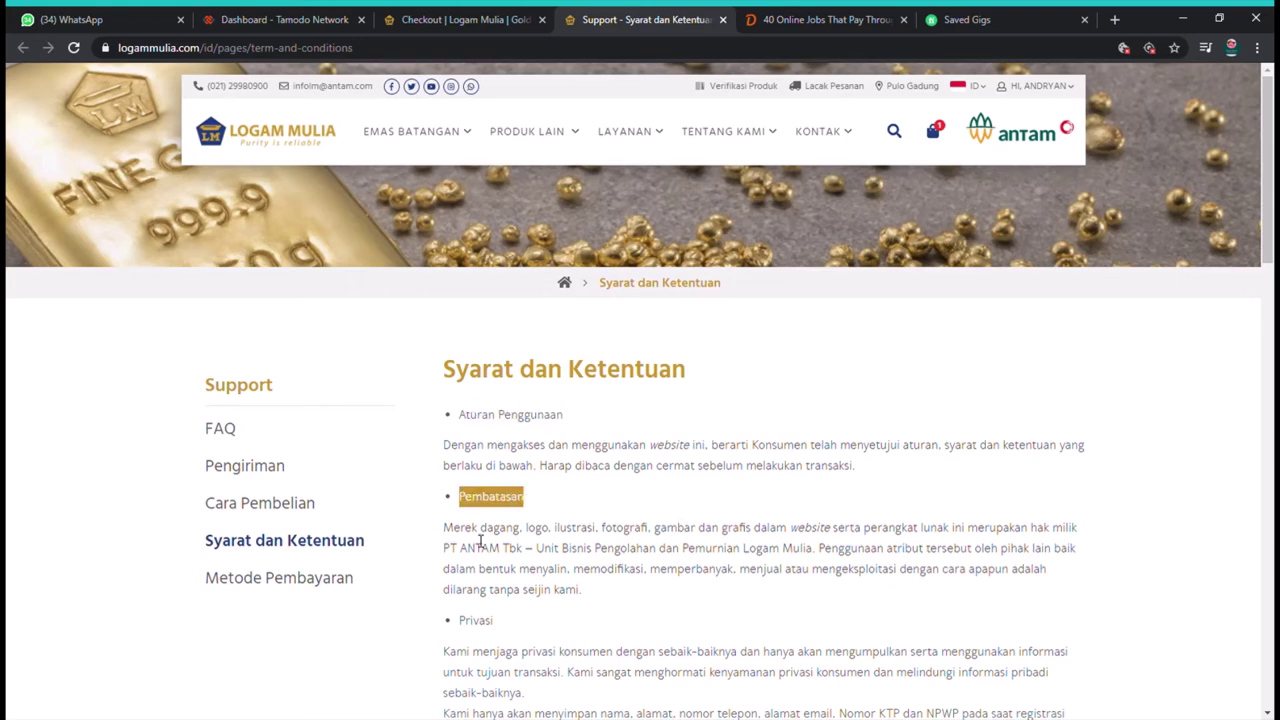
left_click_drag(444, 527, 654, 527)
scroll(886, 534, "down", 4)
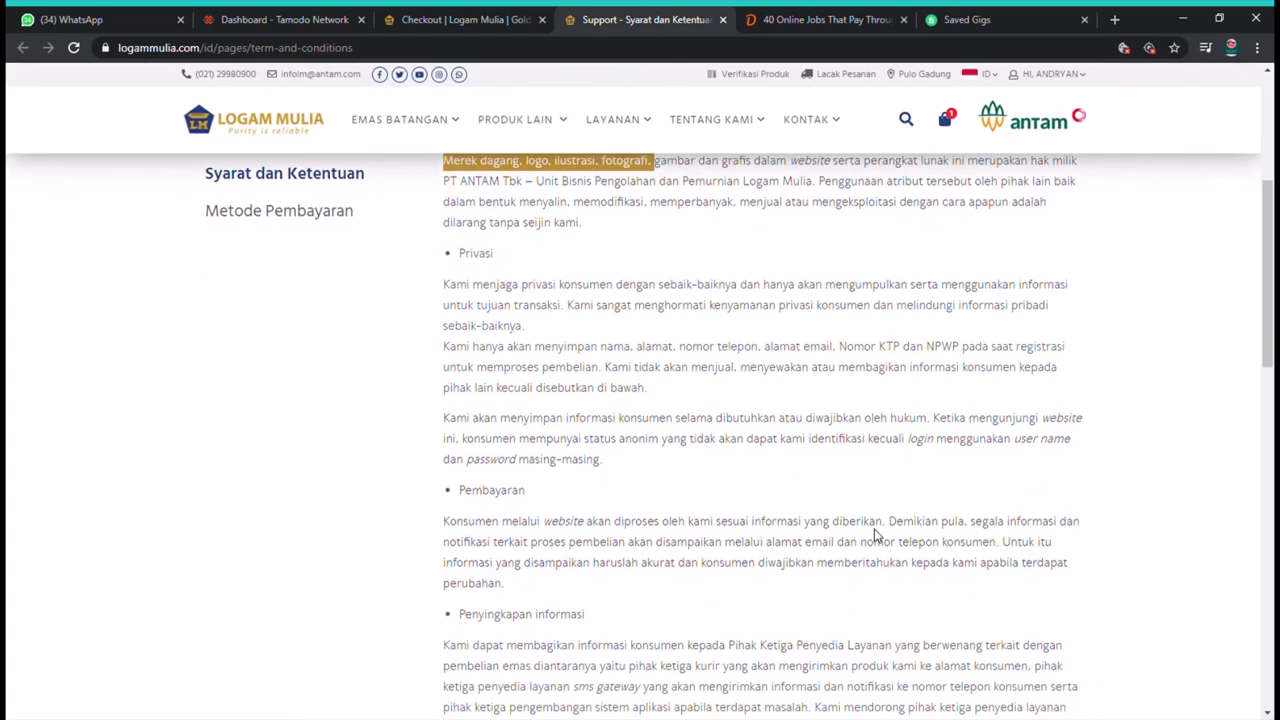
scroll(875, 535, "down", 12)
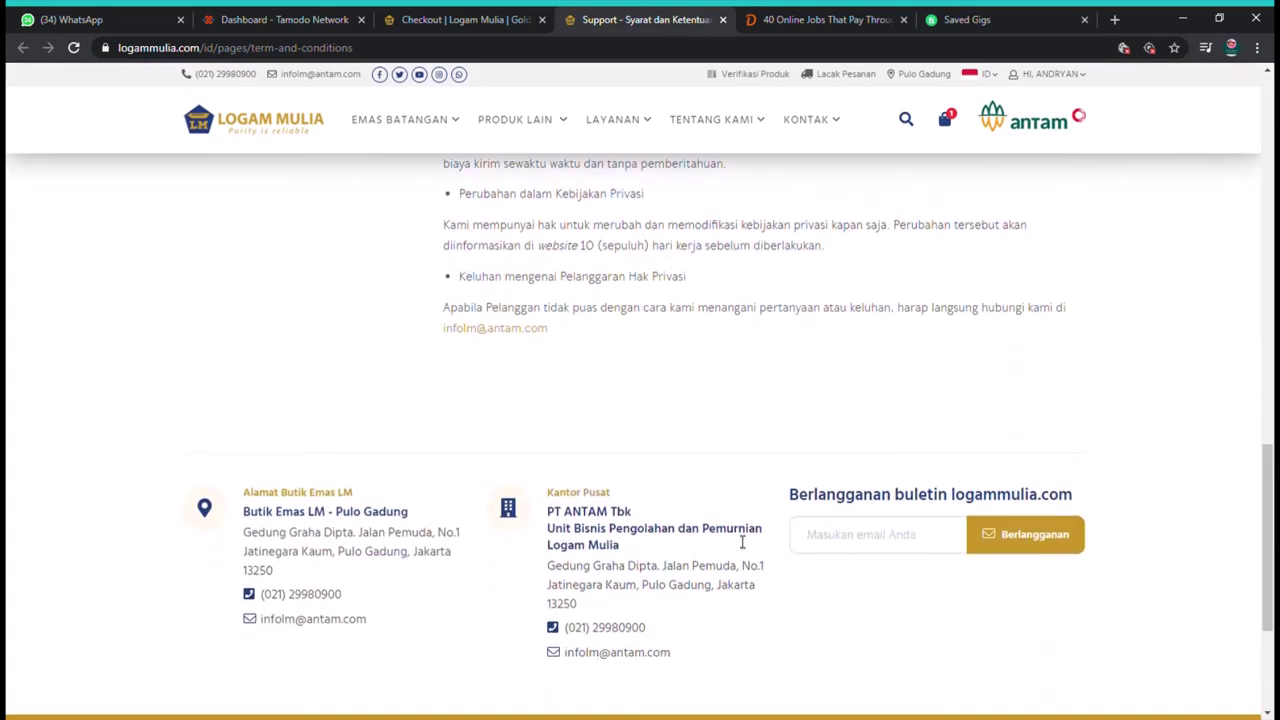
- Return to the checkout, try to pay without a courier selected, and read and dismiss the message
left_click(466, 20)
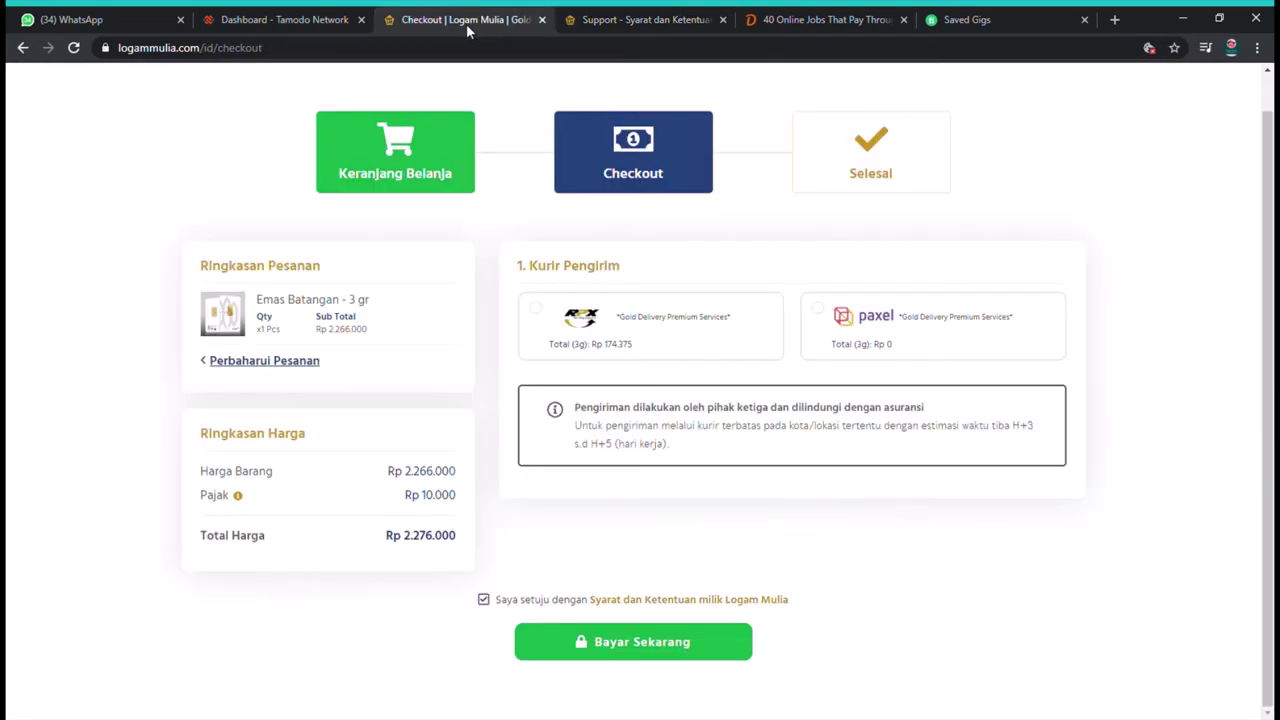
left_click(617, 640)
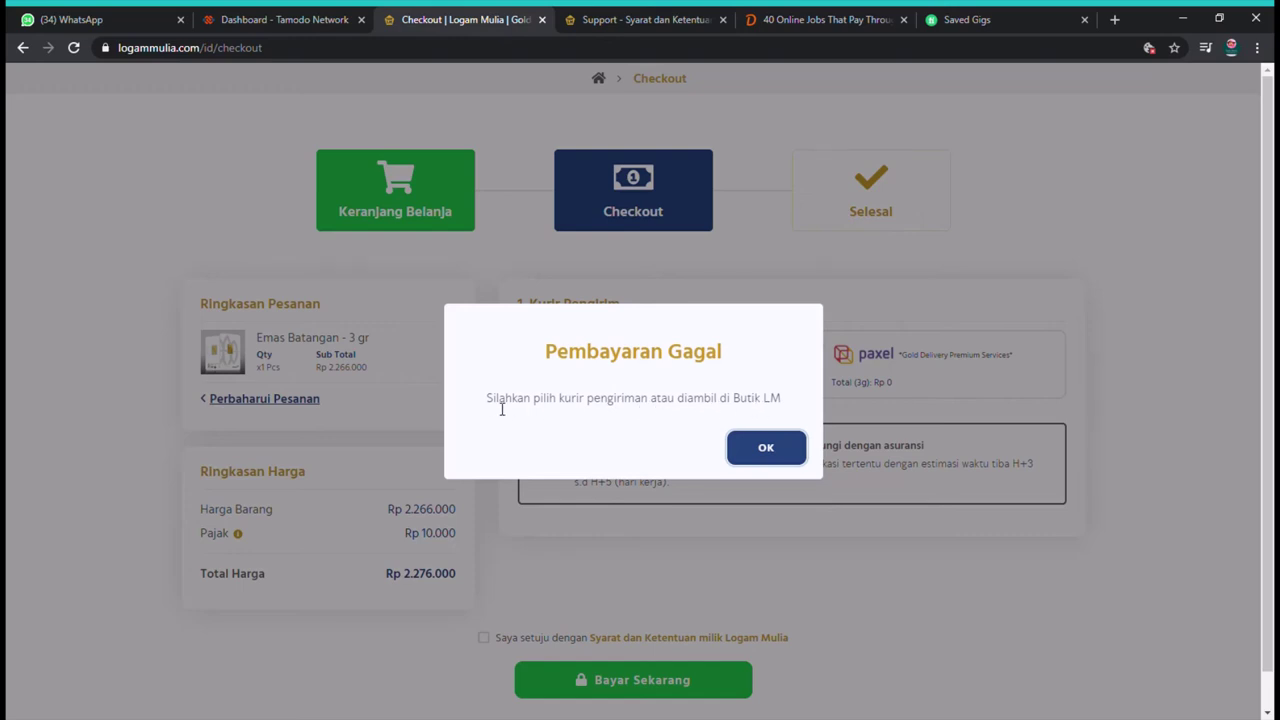
left_click_drag(487, 406, 810, 406)
left_click(757, 465)
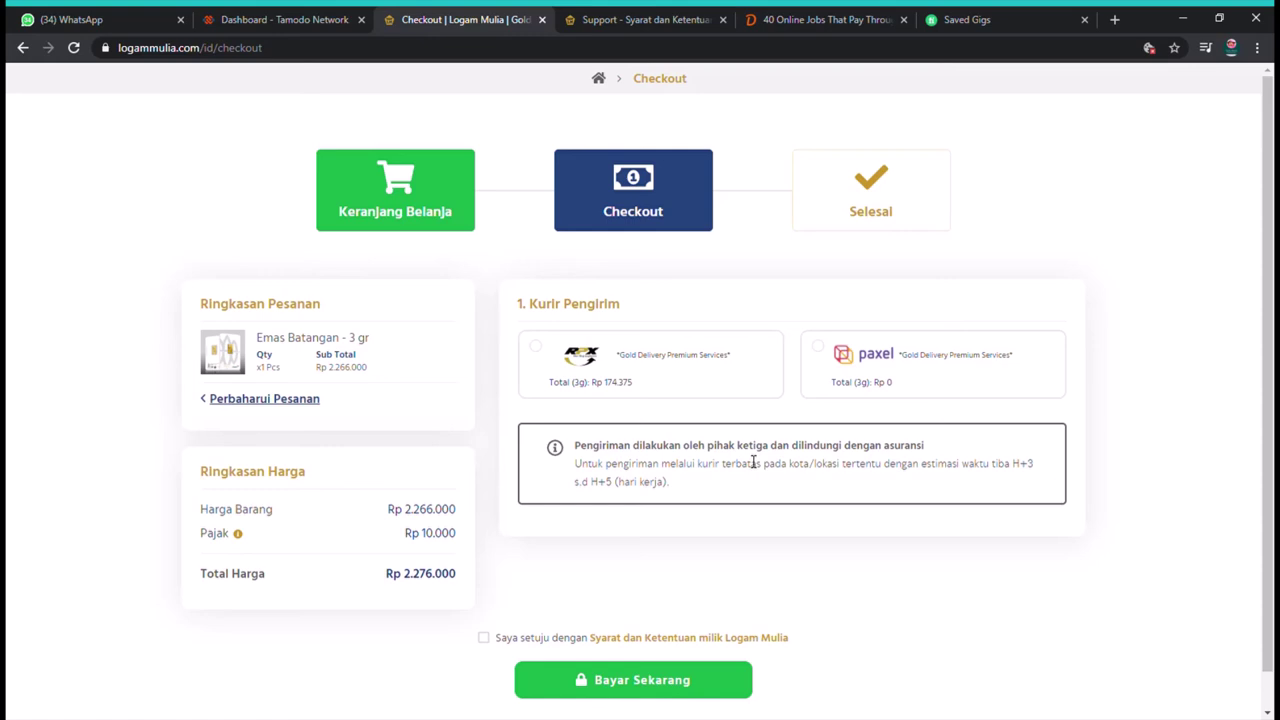
- Choose RPX as the delivery courier, checking the delivery time notice, and agree to the terms and conditions
left_click(536, 350)
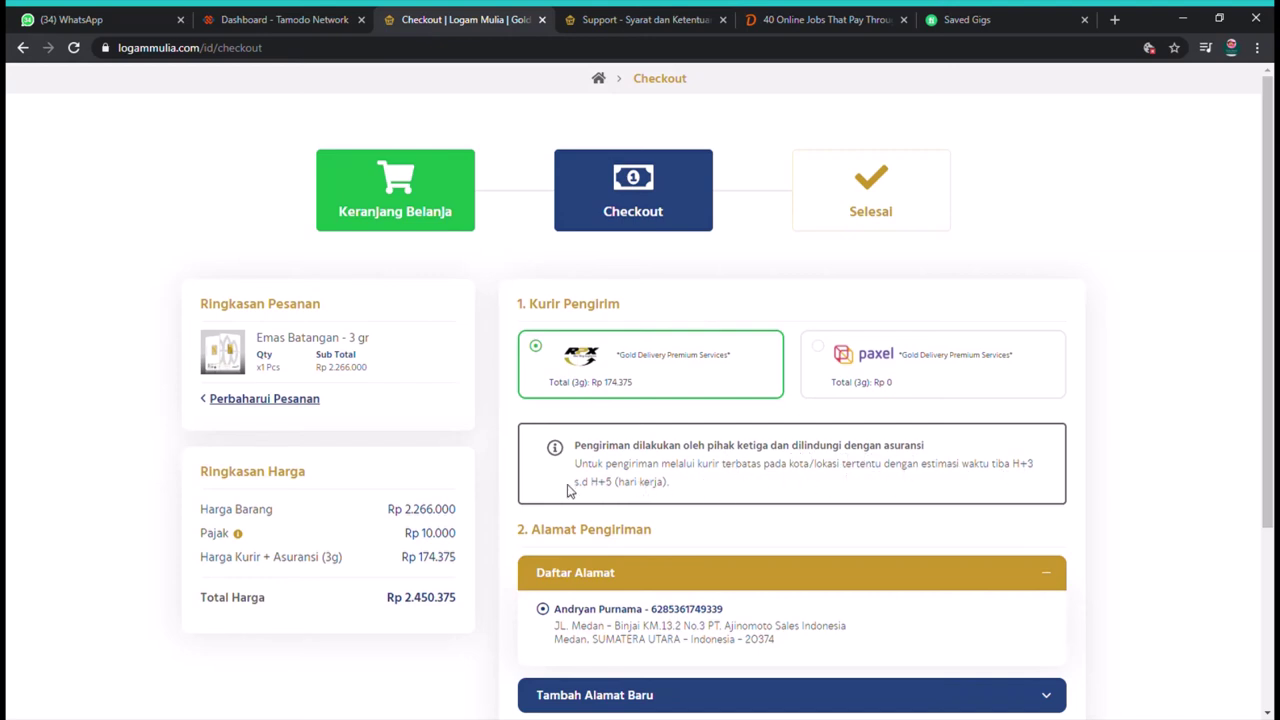
left_click_drag(572, 490, 705, 490)
scroll(857, 500, "down", 2)
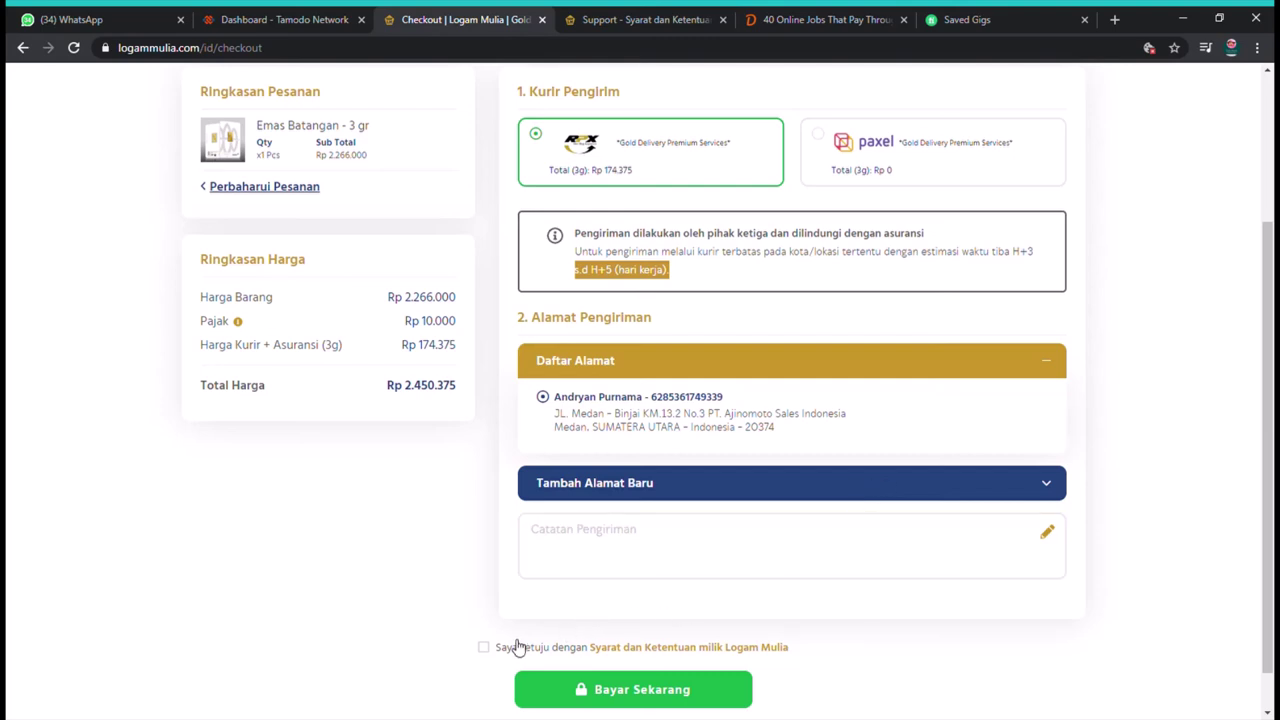
left_click(486, 652)
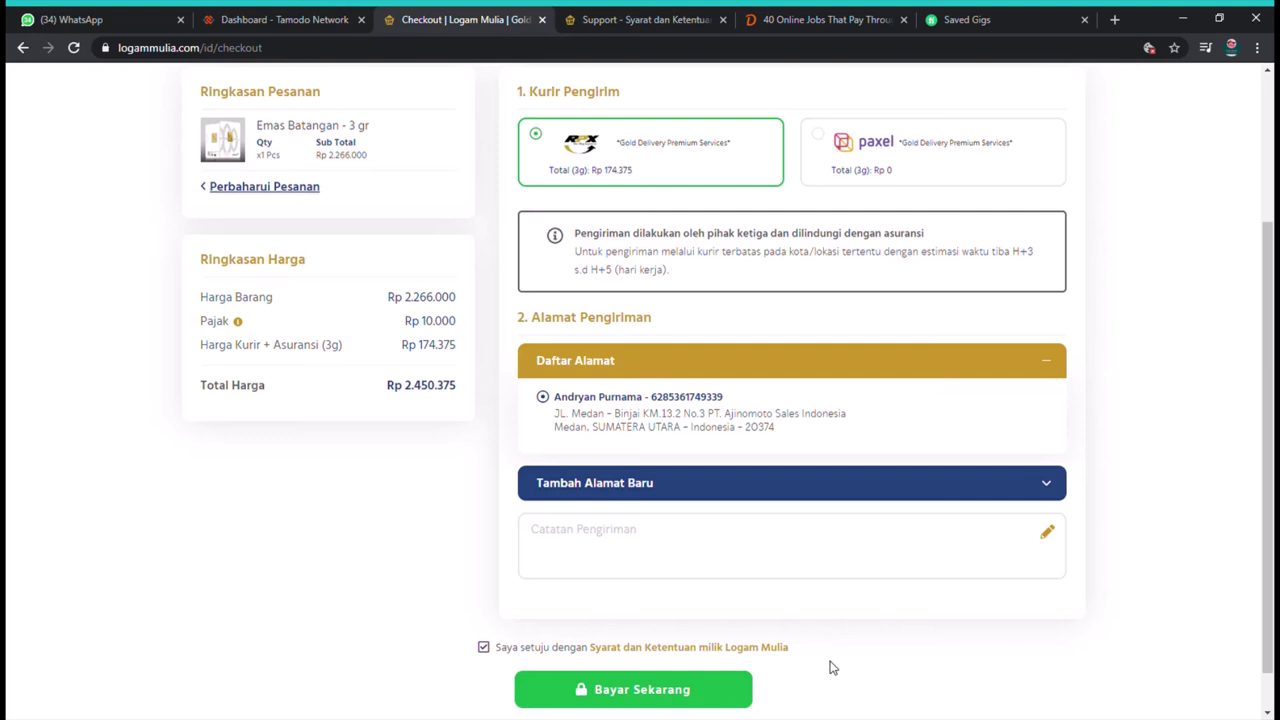
- Enter the shipping note "Buat Alamat disini jika alamat kita tidak terdaftar" and look at the Selesai stage of the checkout
left_click(671, 541)
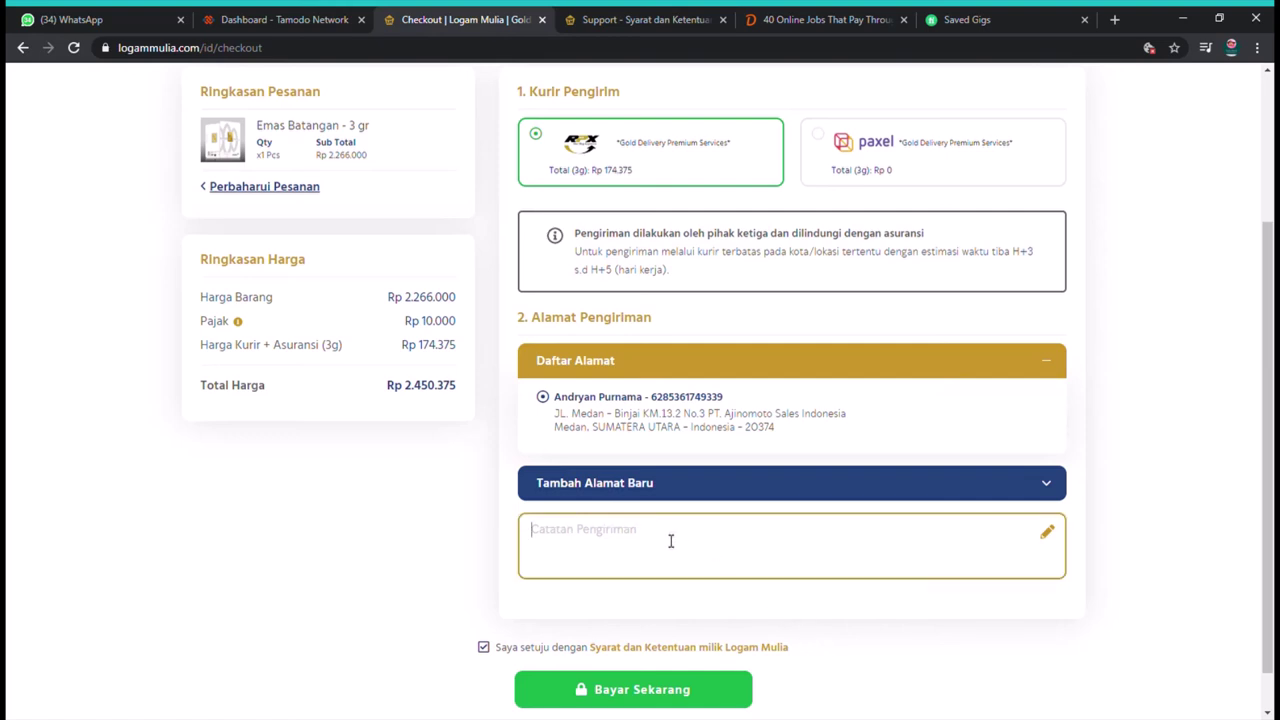
type("Buat Alamat disin")
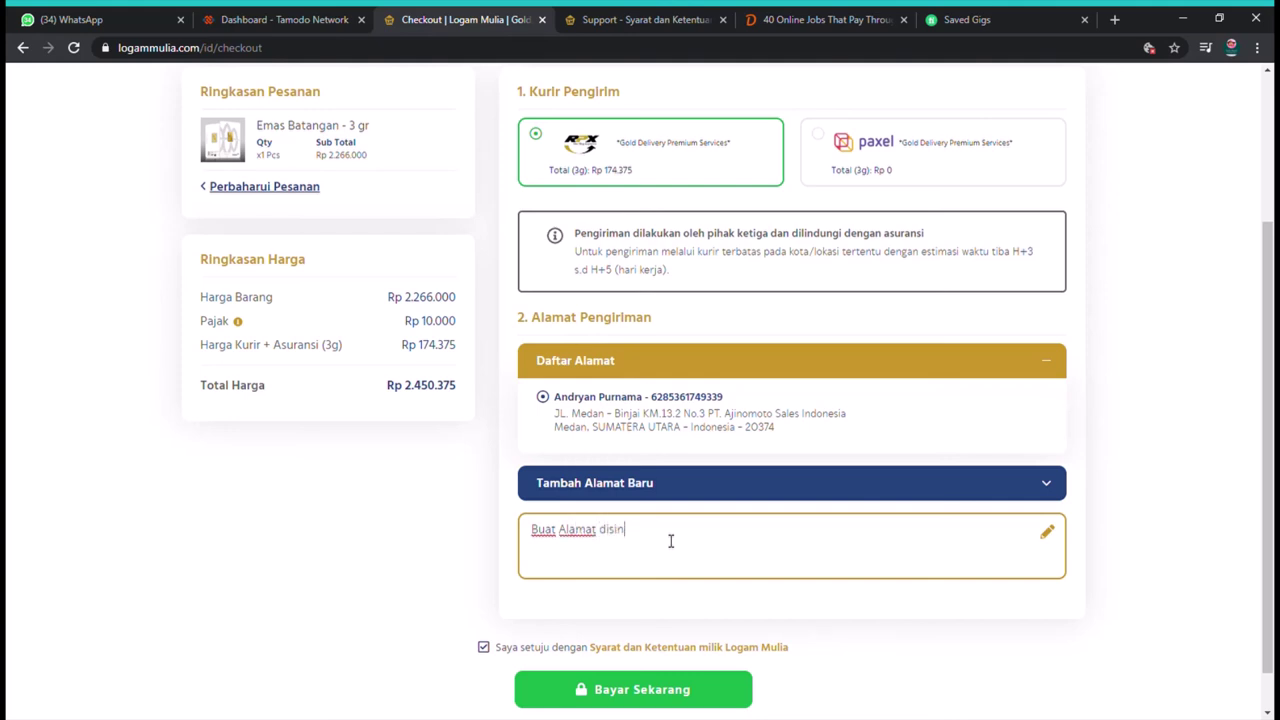
type("i jika alamat kita tidak terdaftar")
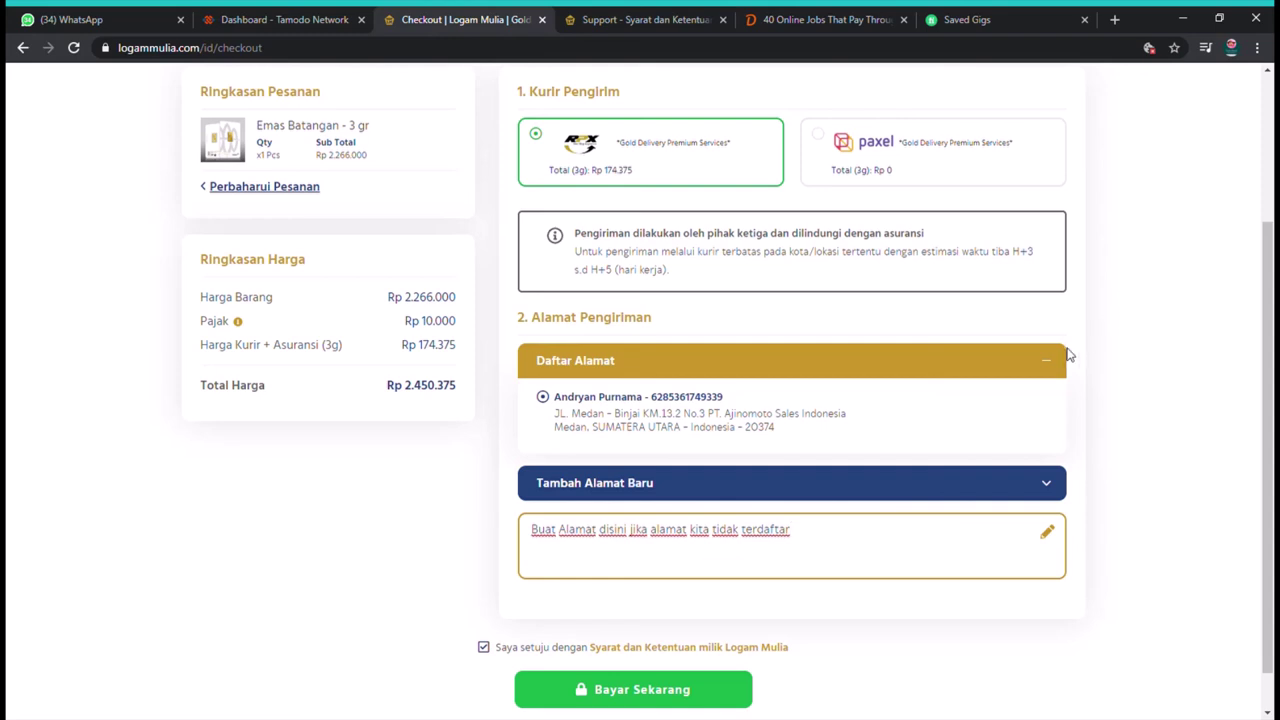
scroll(1063, 357, "up", 3)
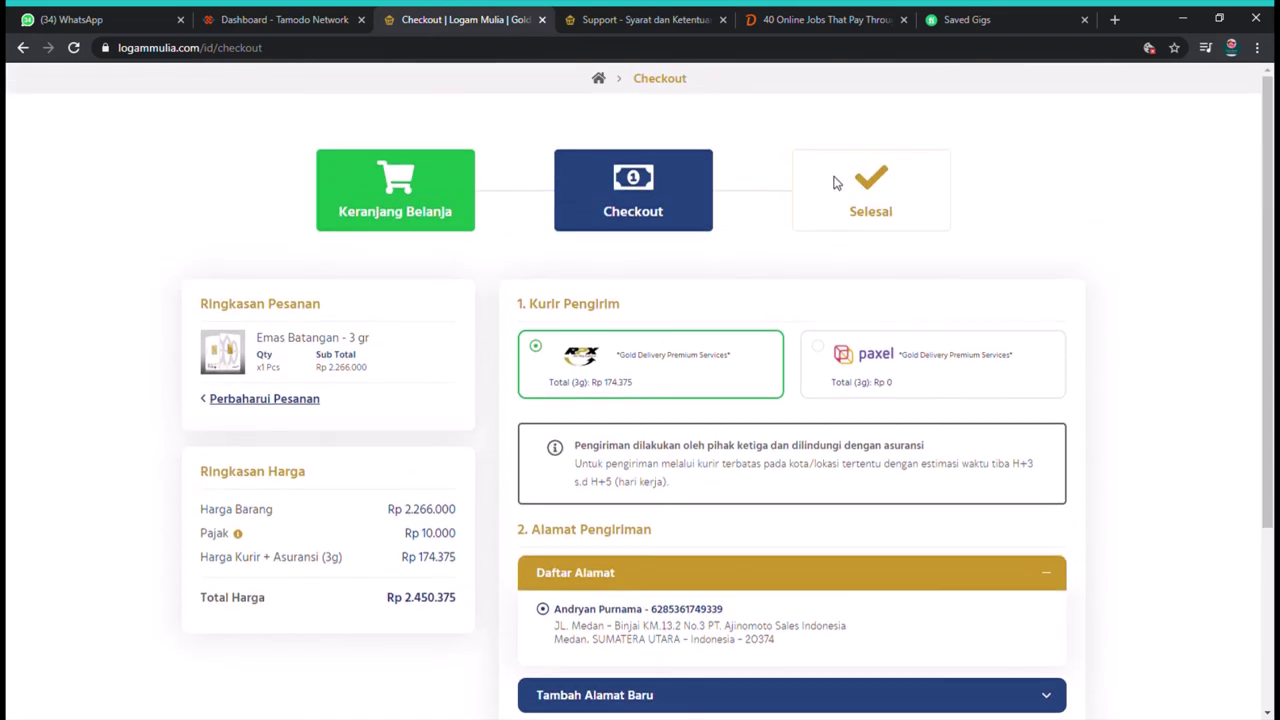
left_click_drag(831, 213, 905, 217)
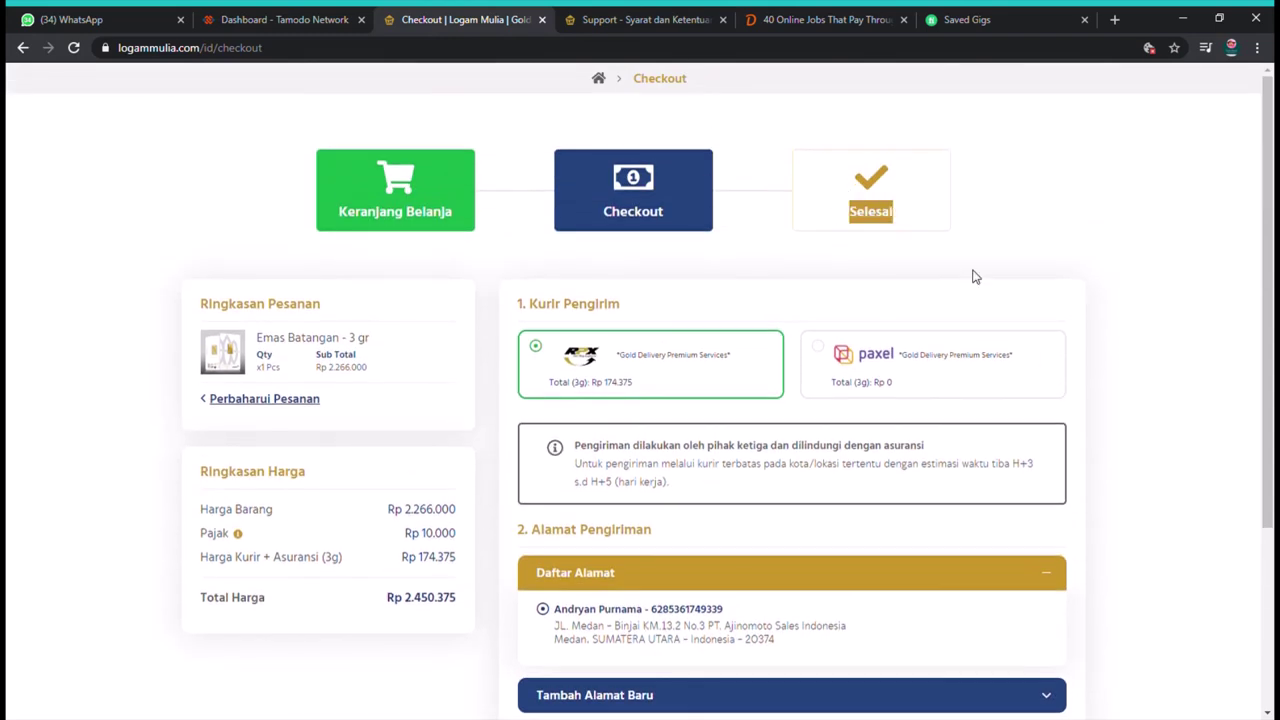